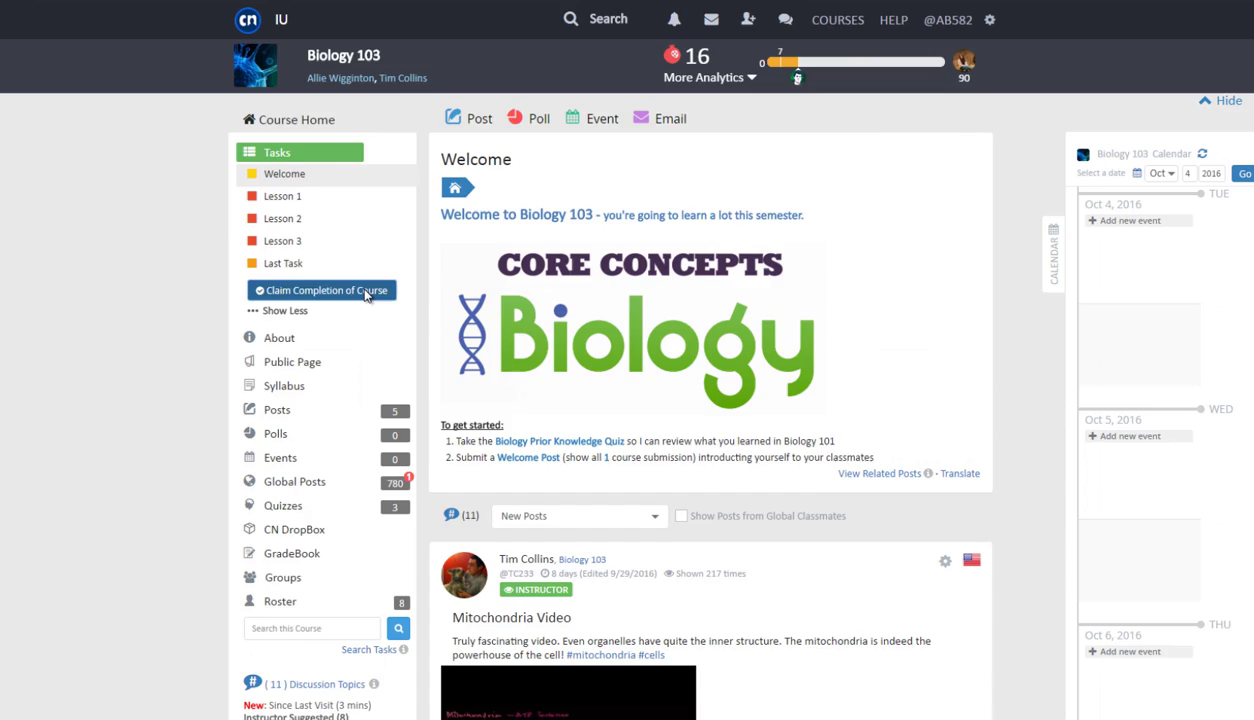
- Claim completion of Biology 103 to view its completion conditions
{"action": "left_click", "coordinate": [366, 291]}
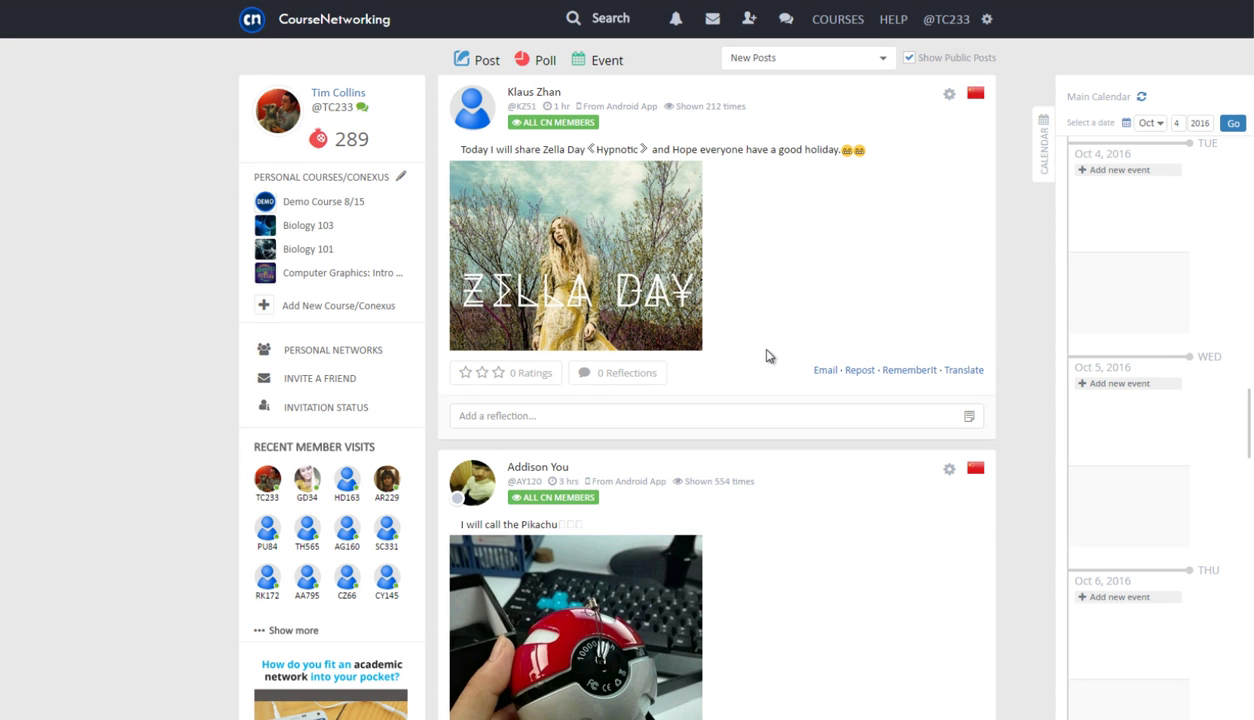
- Open Biology 103's Course Completion Settings from the Tasks gear menu
{"action": "left_click", "coordinate": [318, 226]}
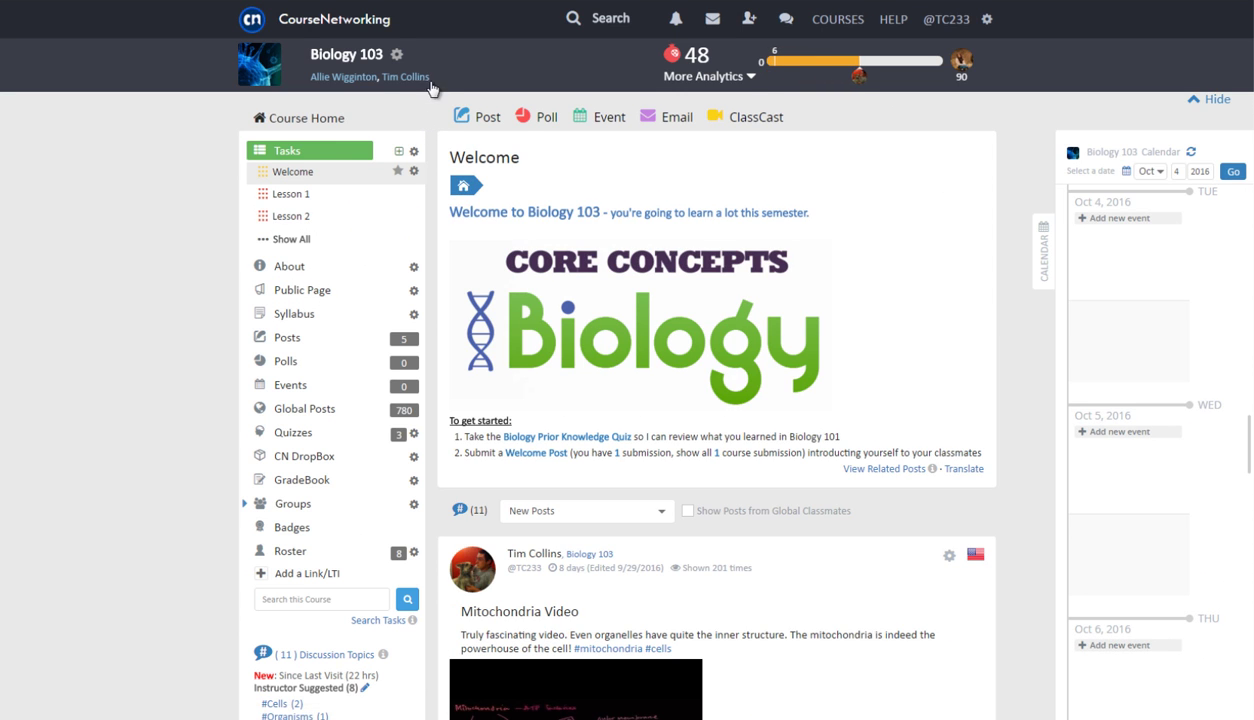
{"action": "left_click", "coordinate": [398, 58]}
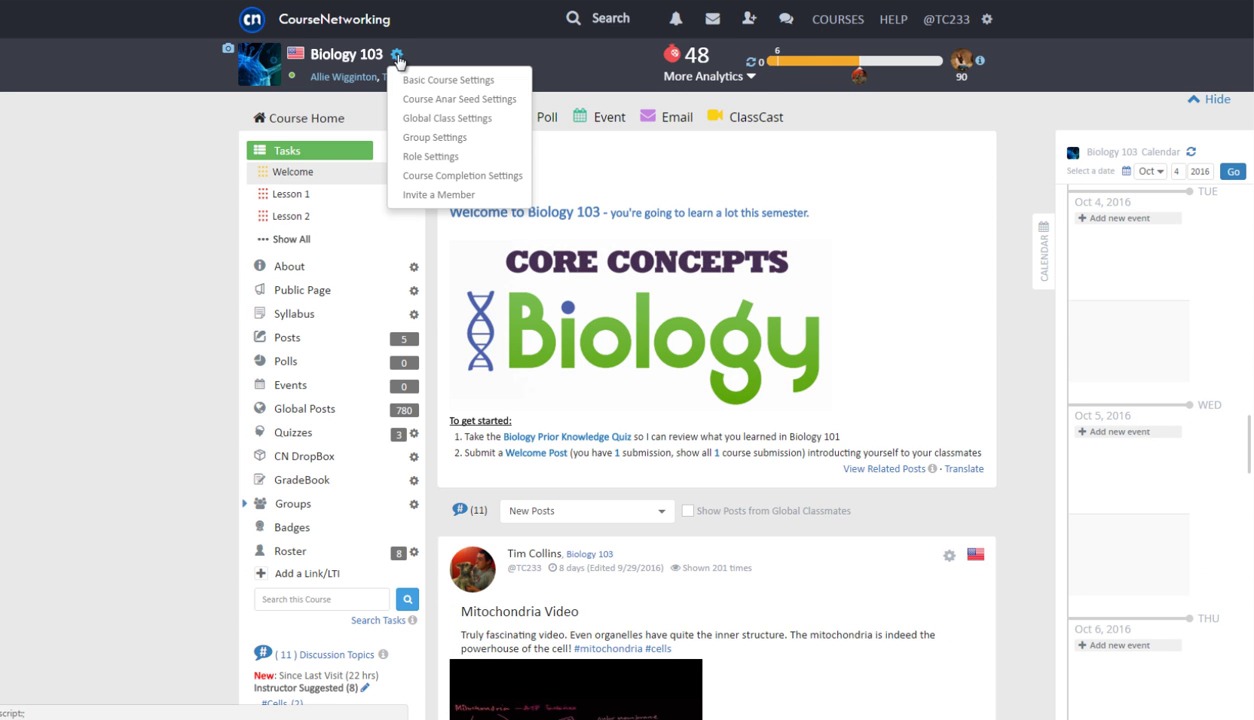
{"action": "left_click", "coordinate": [306, 151]}
{"action": "left_click", "coordinate": [413, 152]}
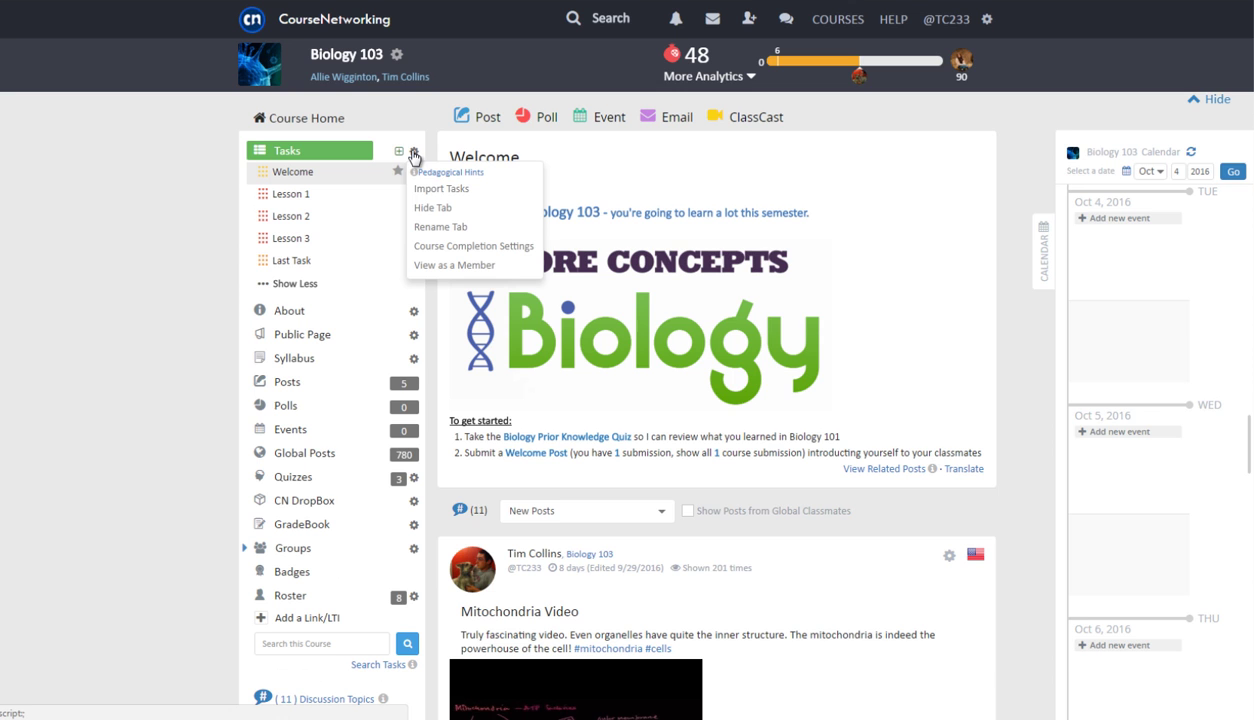
{"action": "left_click", "coordinate": [441, 247]}
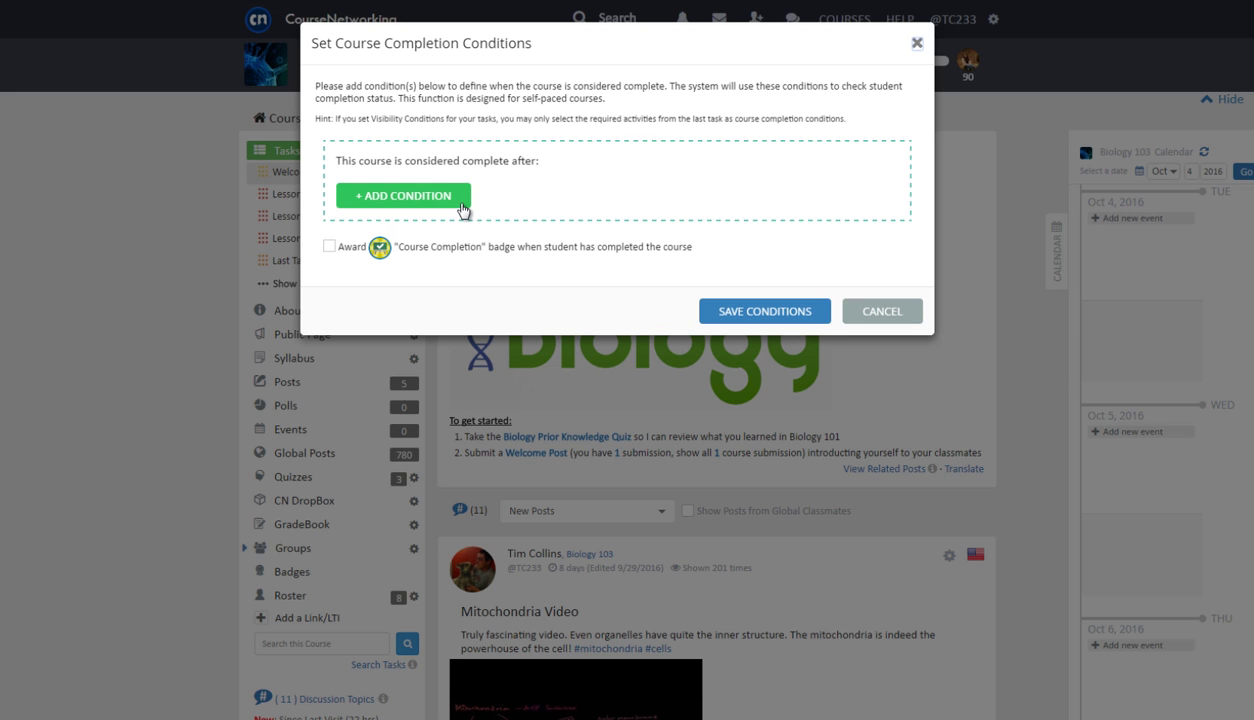
- Add a completion condition requiring more than 10 accumulated anar seeds
{"action": "left_click", "coordinate": [462, 206]}
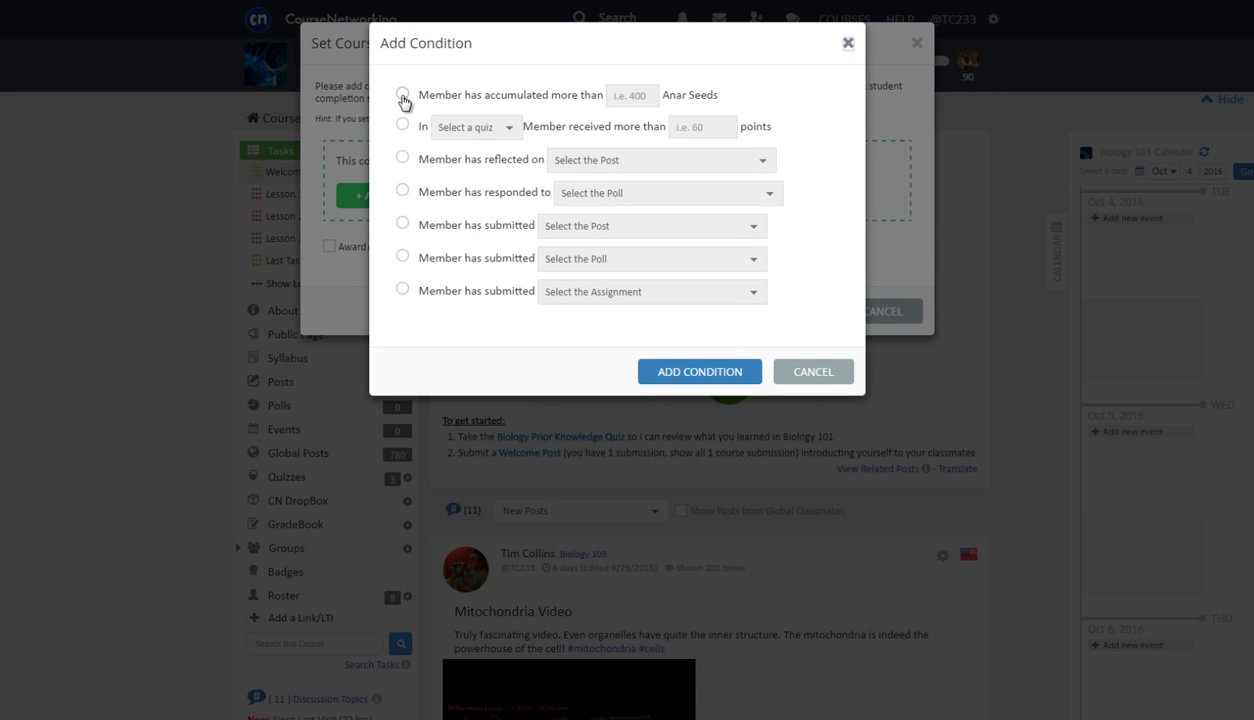
{"action": "left_click", "coordinate": [403, 96]}
{"action": "left_click", "coordinate": [644, 95]}
{"action": "type", "text": "10"}
{"action": "left_click", "coordinate": [826, 92]}
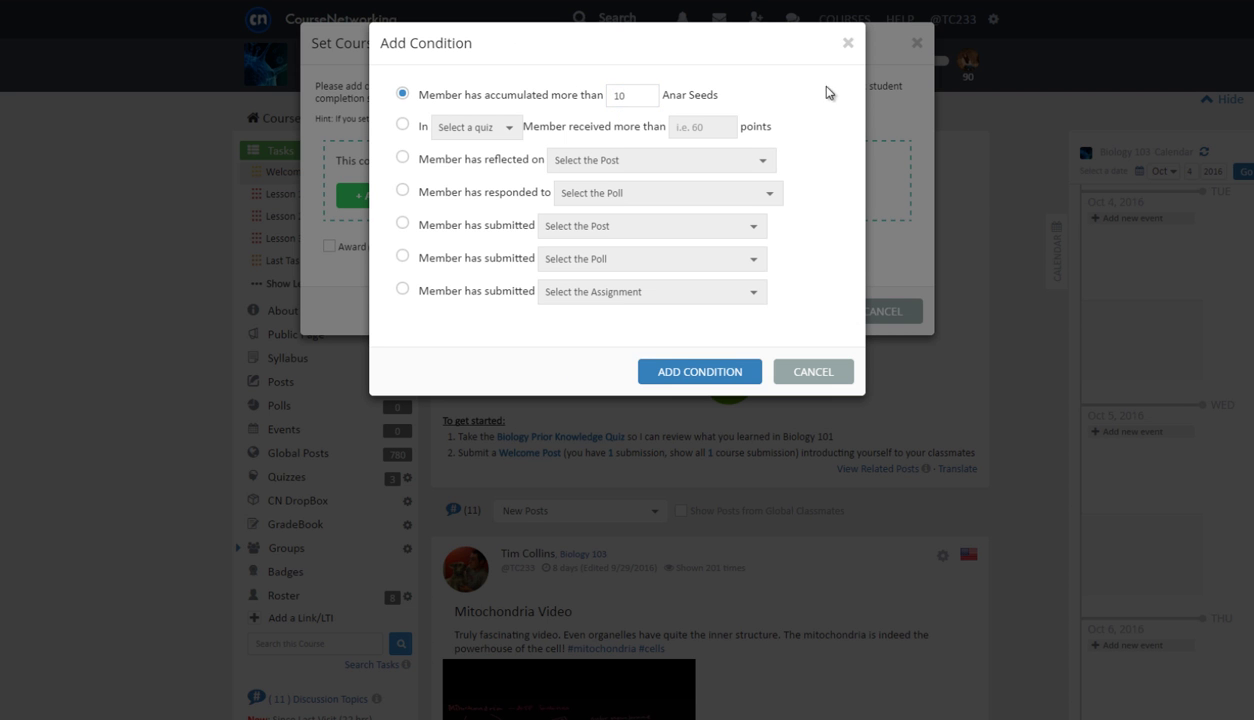
{"action": "left_click", "coordinate": [691, 371]}
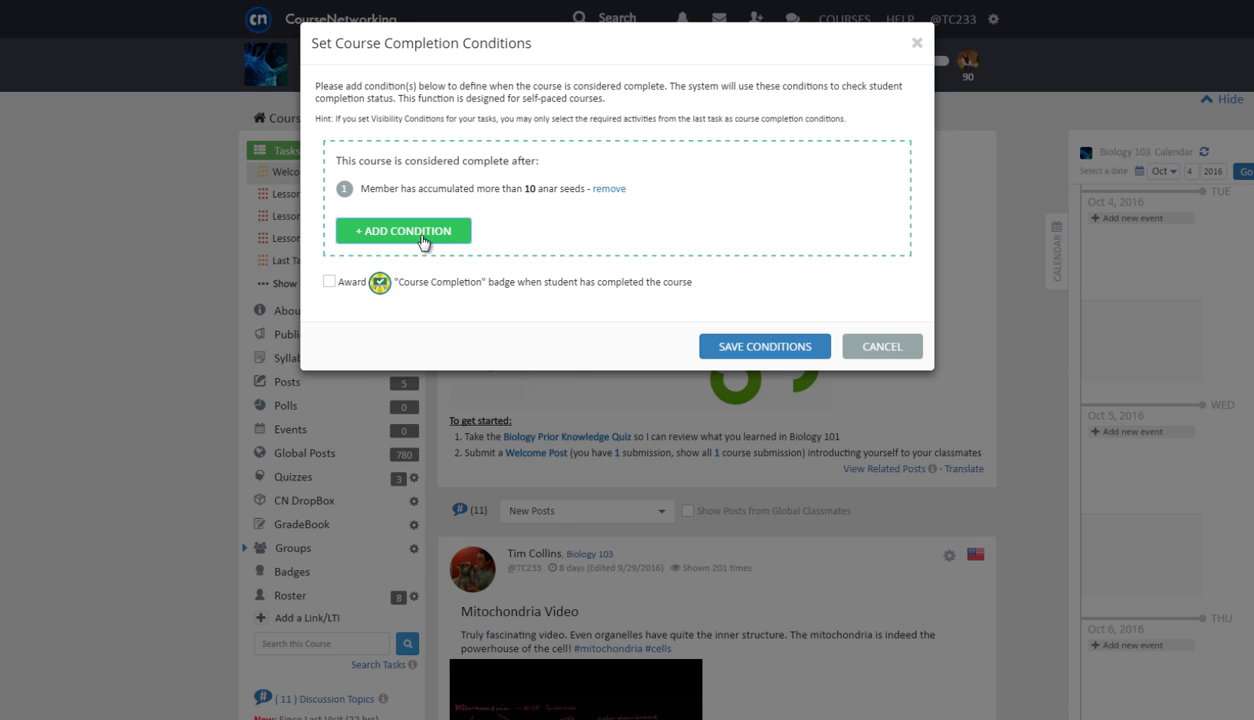
- Add a condition requiring more than 5 points on the Biology Prior Knowledge quiz
{"action": "left_click", "coordinate": [421, 236]}
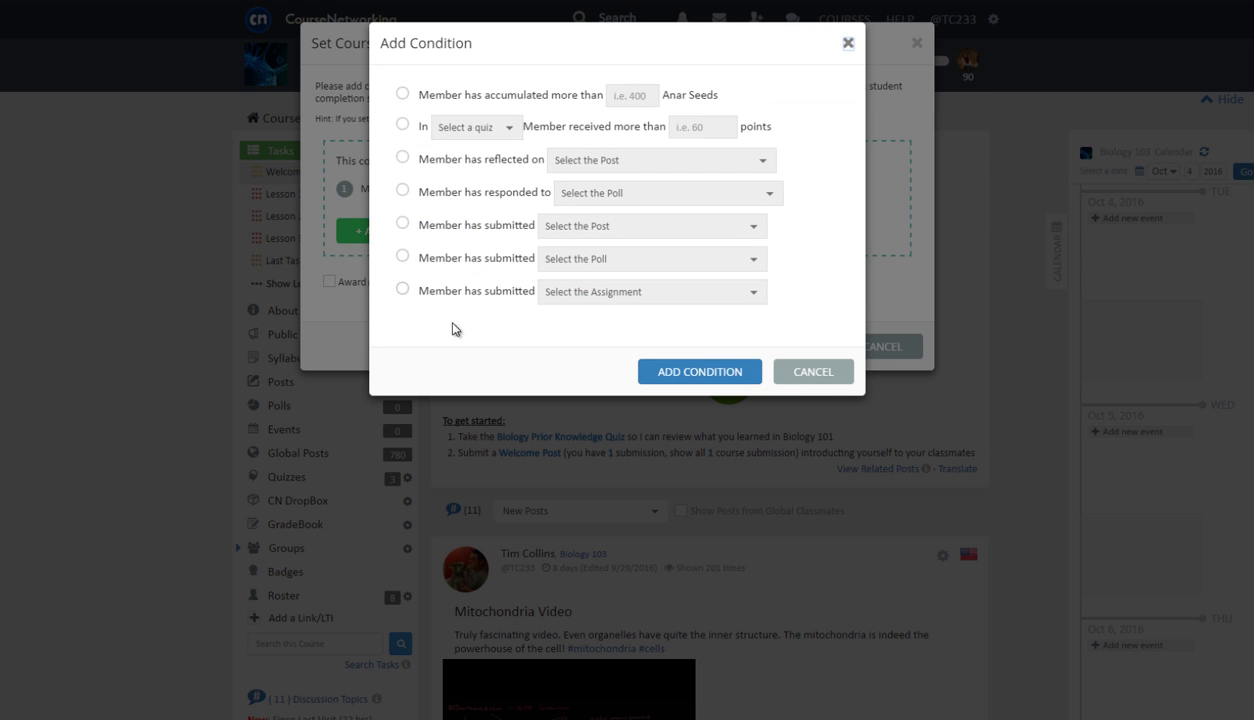
{"action": "left_click", "coordinate": [402, 124]}
{"action": "left_click", "coordinate": [509, 130]}
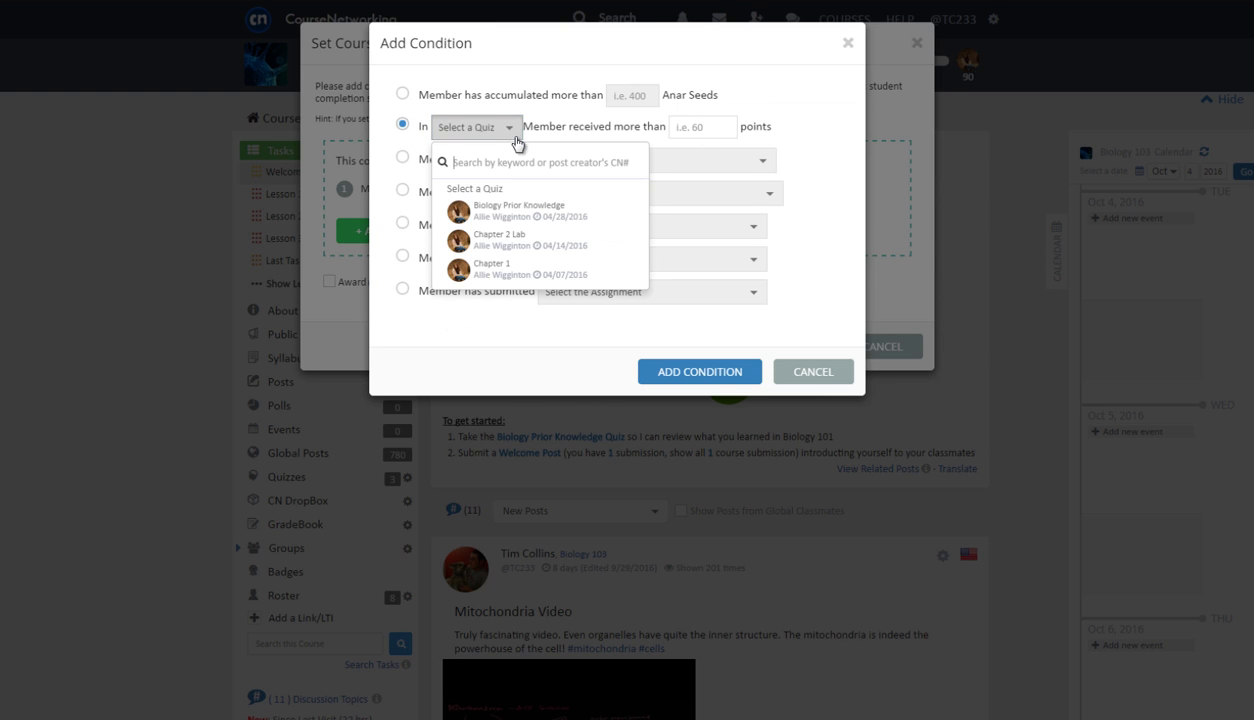
{"action": "left_click", "coordinate": [520, 210]}
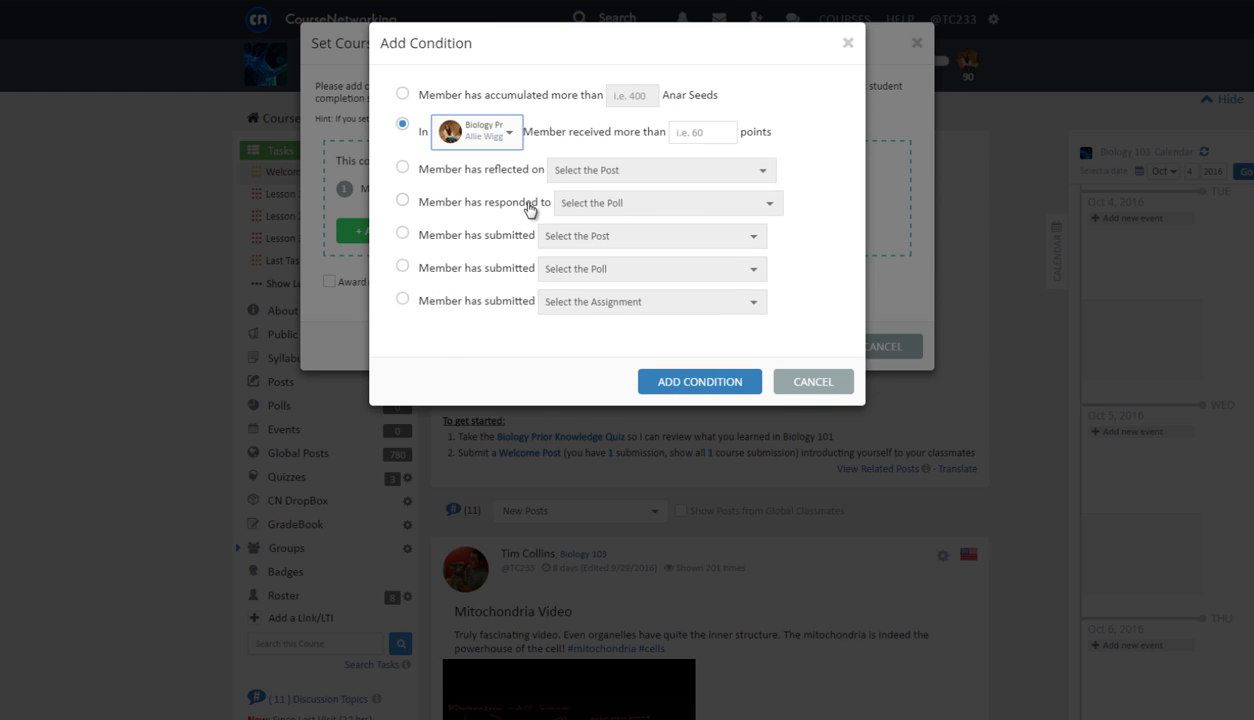
{"action": "left_click", "coordinate": [702, 131]}
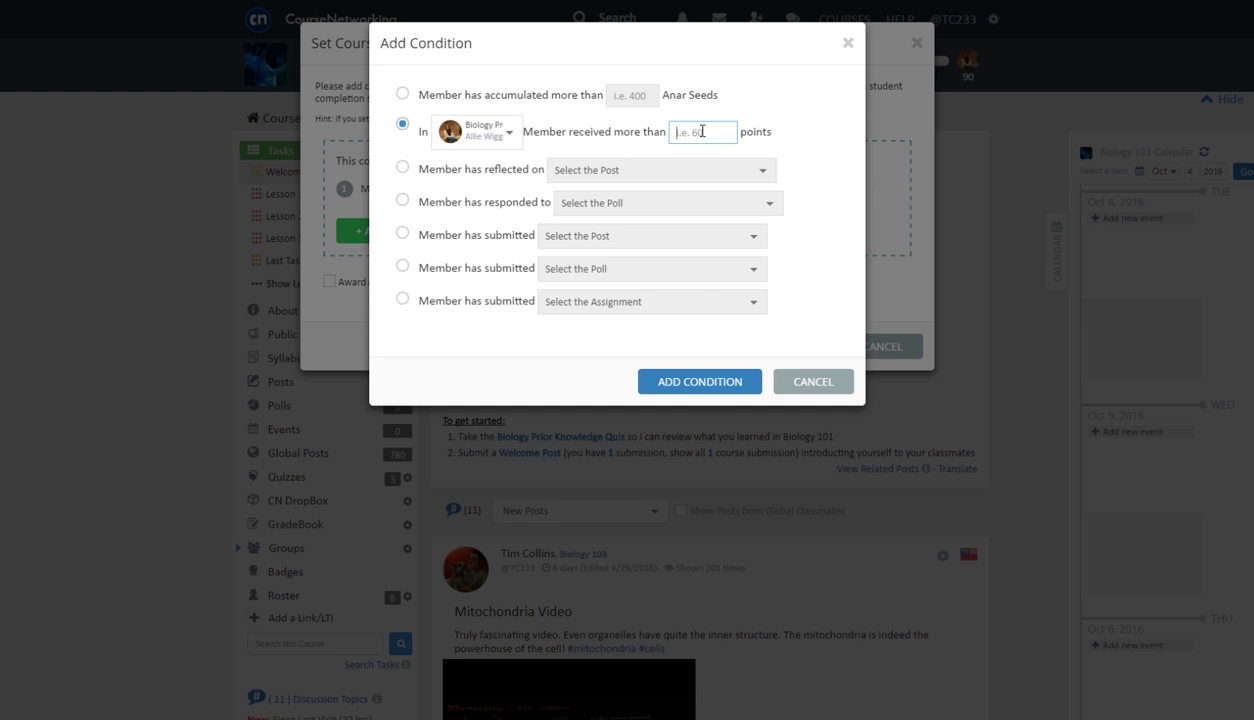
{"action": "type", "text": "5"}
{"action": "left_click", "coordinate": [689, 383]}
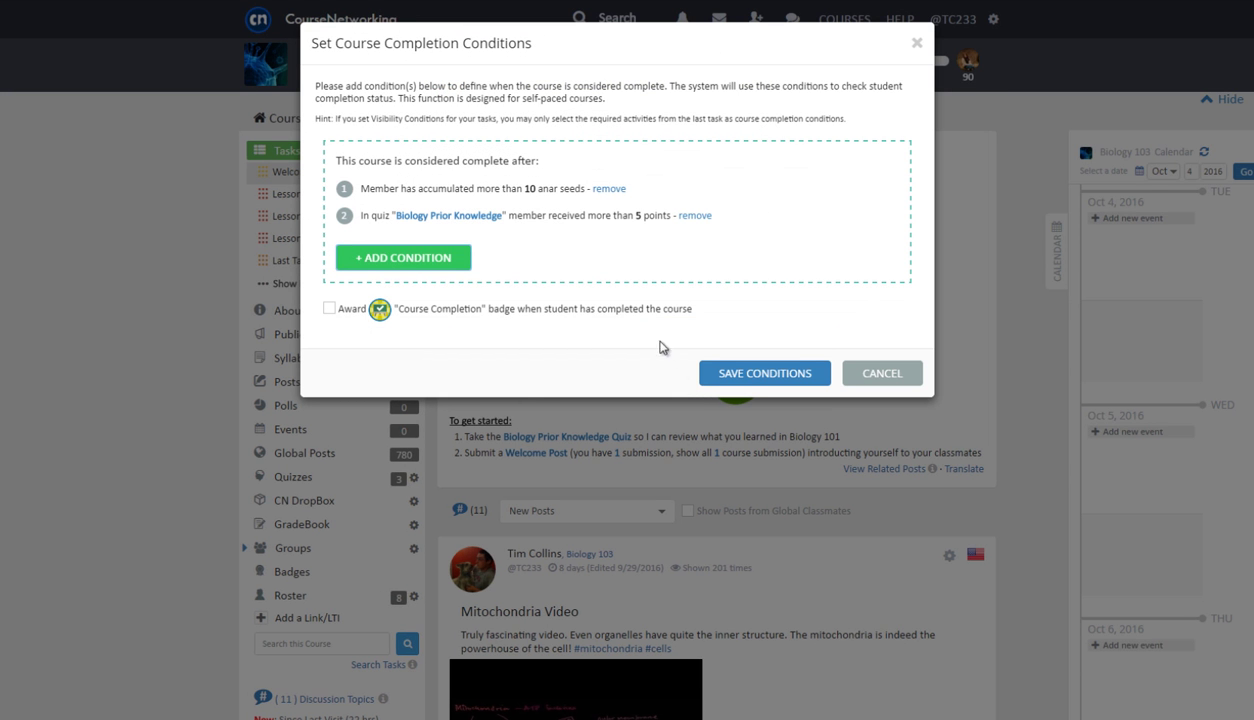
- Add a condition requiring a reflection on the Mitochondria Video post
{"action": "left_click", "coordinate": [389, 260]}
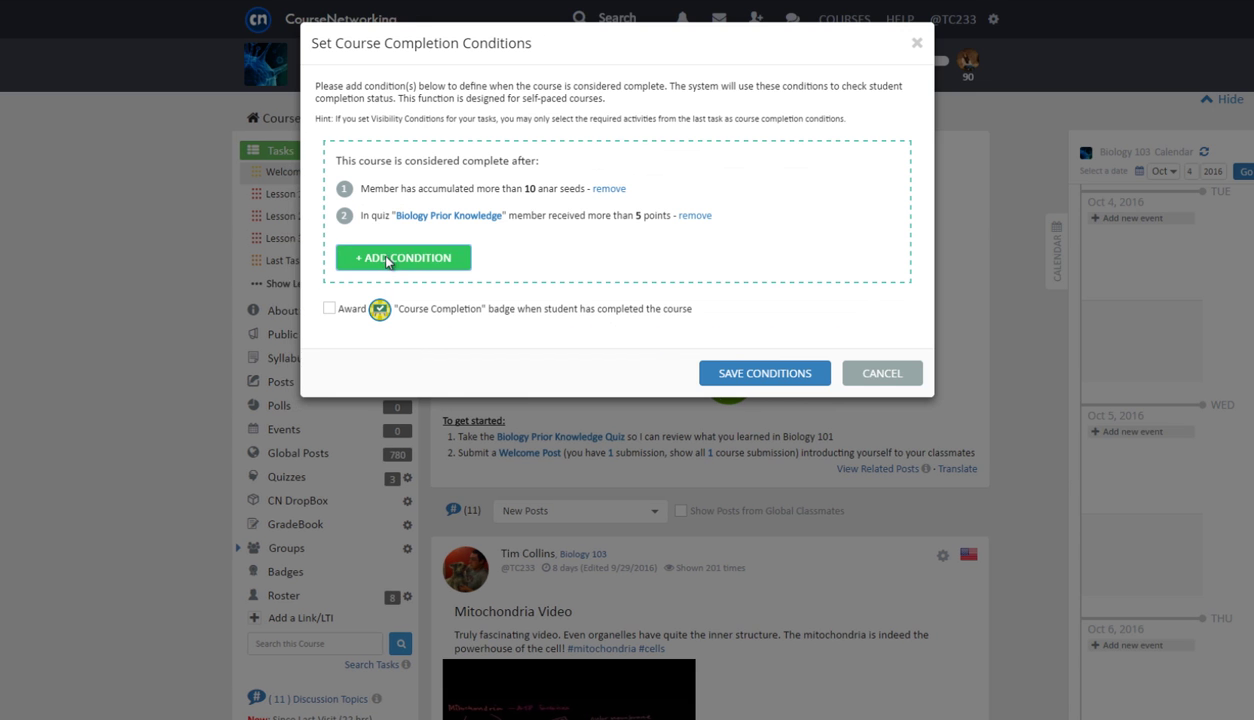
{"action": "left_click", "coordinate": [402, 160]}
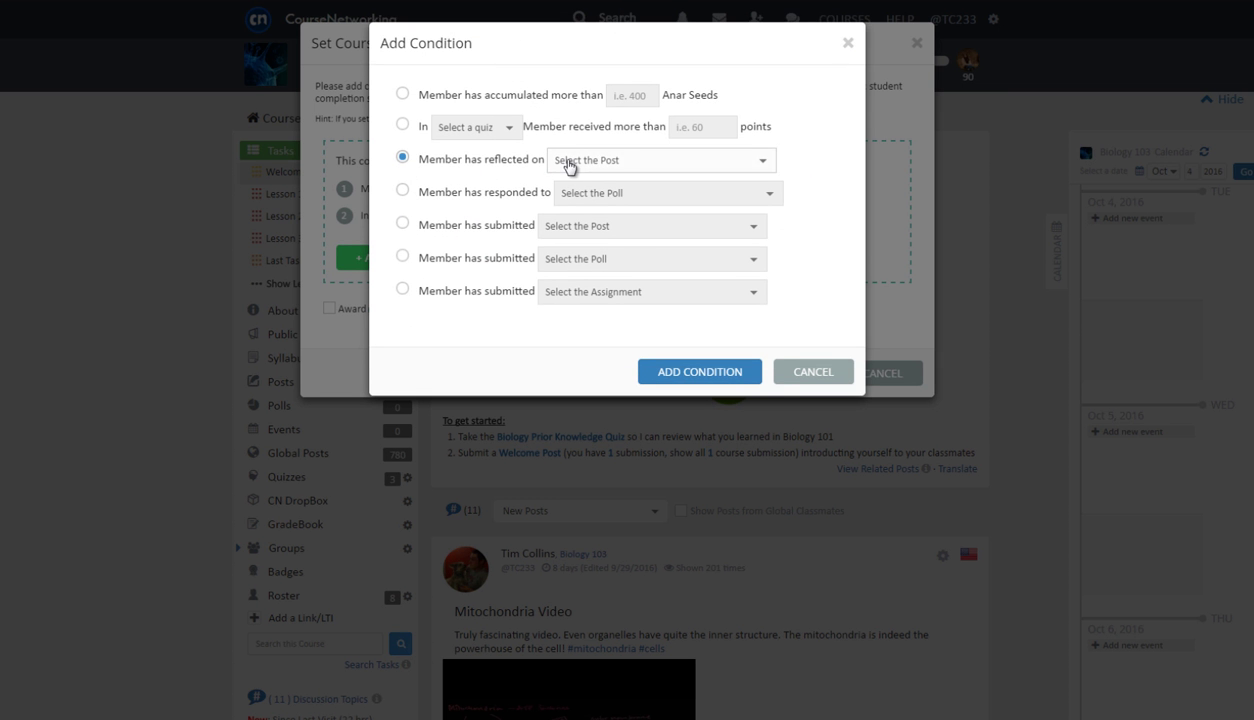
{"action": "left_click", "coordinate": [568, 161]}
{"action": "left_click", "coordinate": [649, 244]}
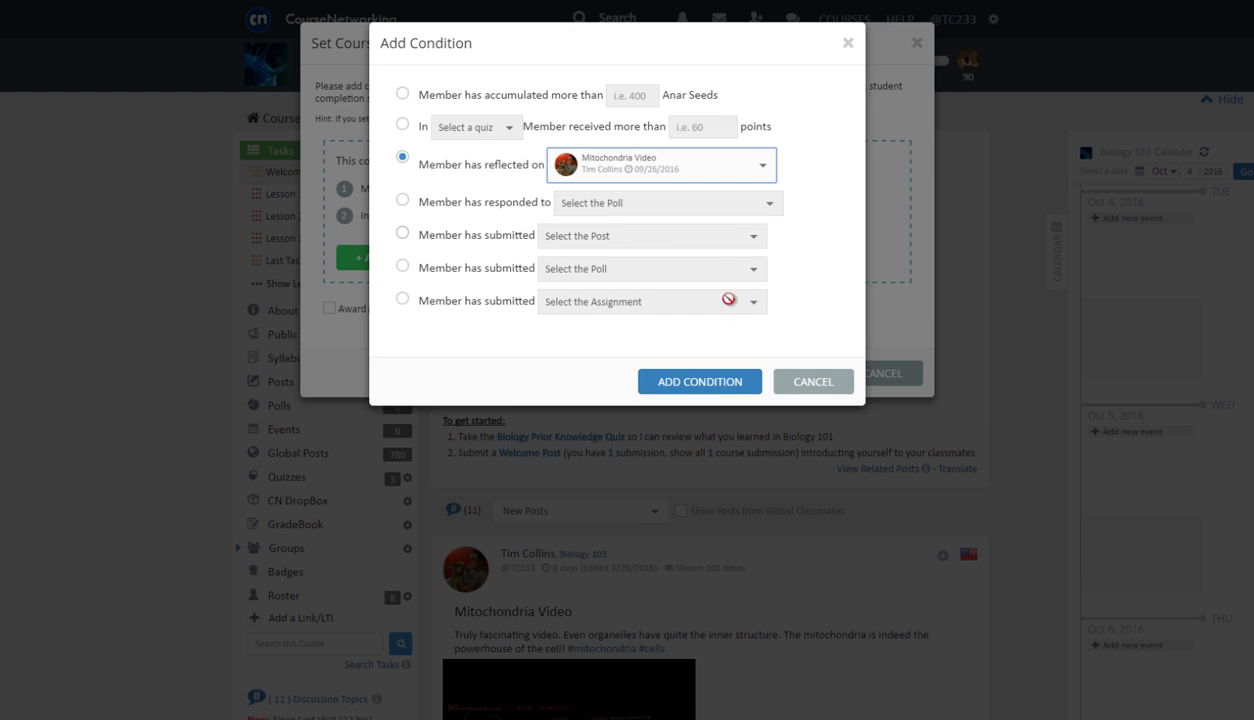
{"action": "left_click", "coordinate": [714, 386]}
- Add a condition requiring a reflection on the Chapter 3 key-terms post
{"action": "left_click", "coordinate": [389, 322]}
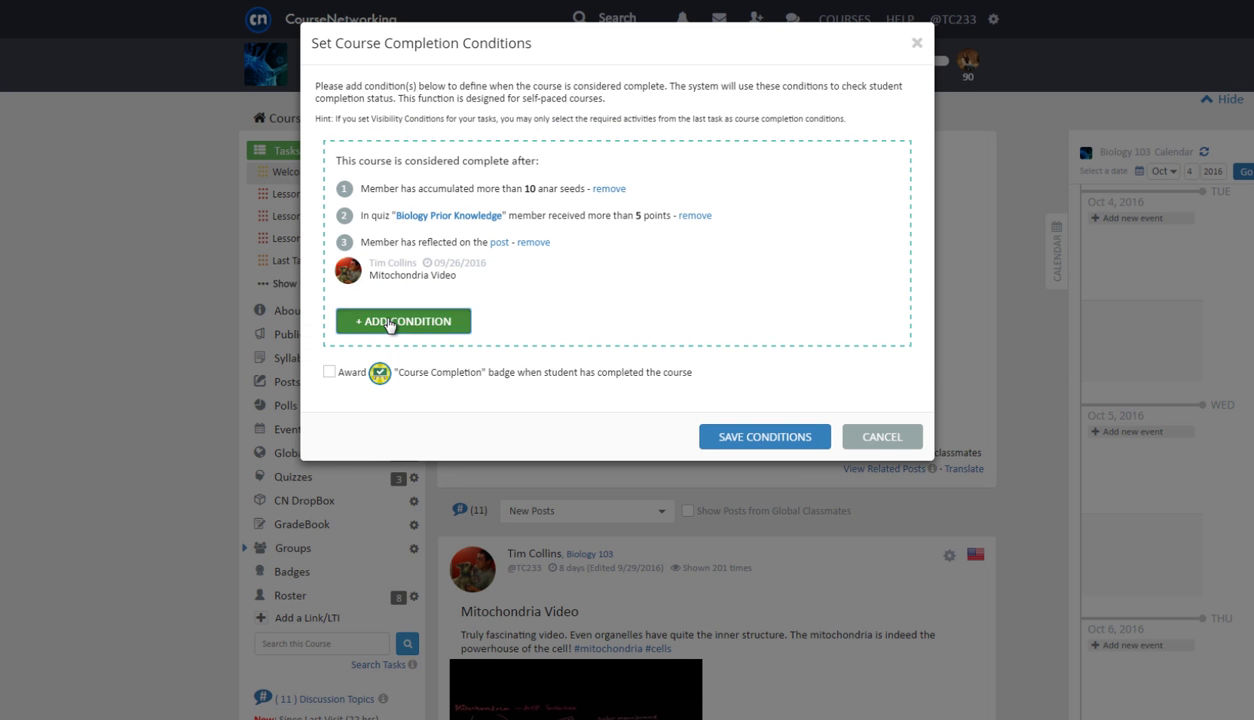
{"action": "left_click", "coordinate": [402, 160]}
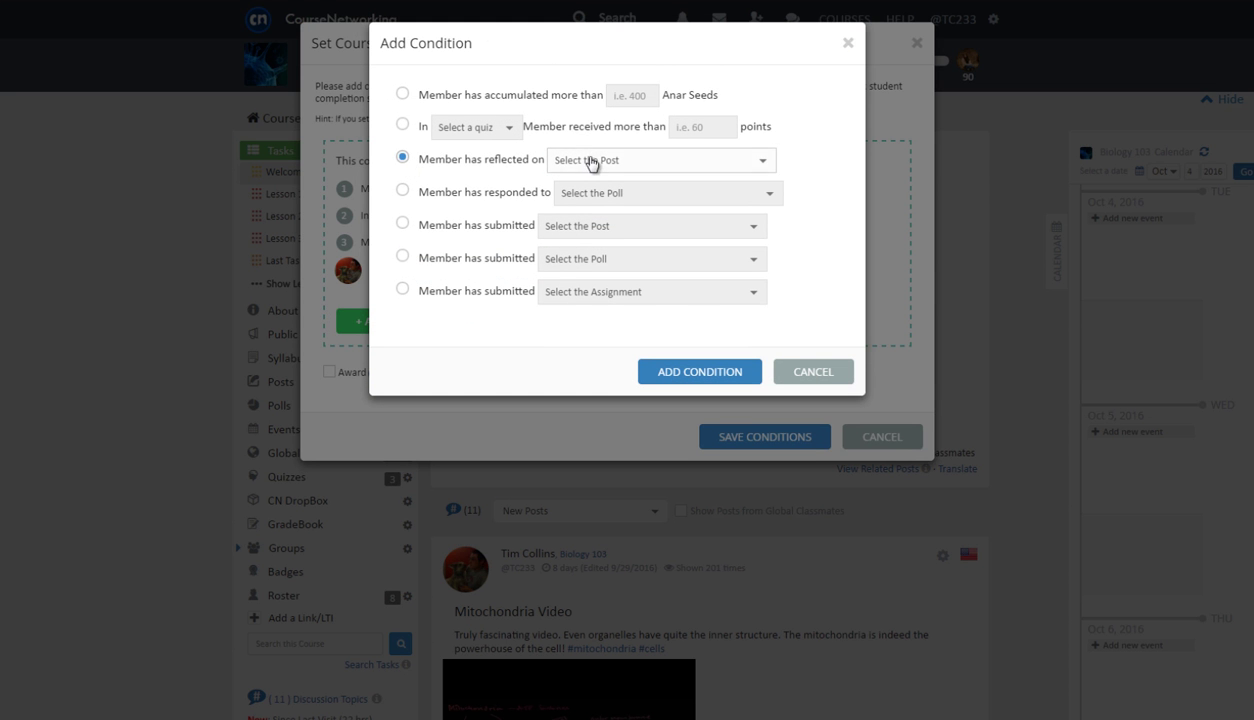
{"action": "left_click", "coordinate": [592, 162]}
{"action": "left_click", "coordinate": [638, 316]}
{"action": "left_click", "coordinate": [638, 309]}
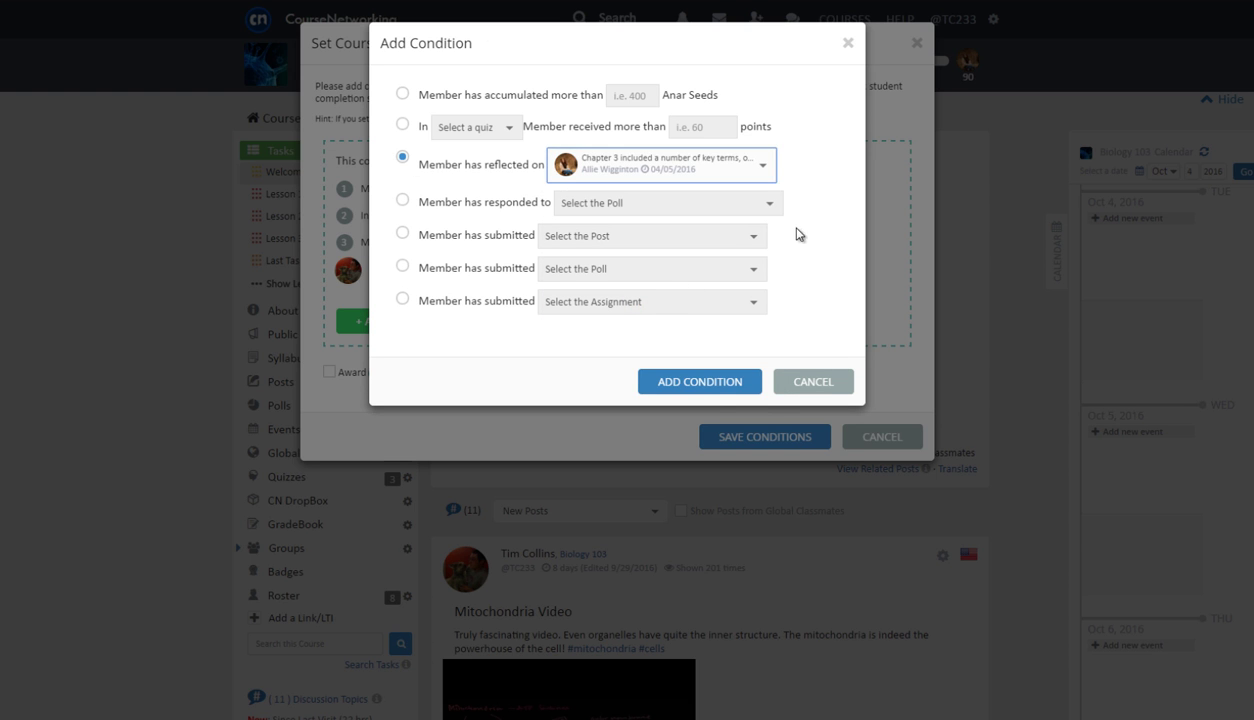
{"action": "left_click", "coordinate": [711, 384]}
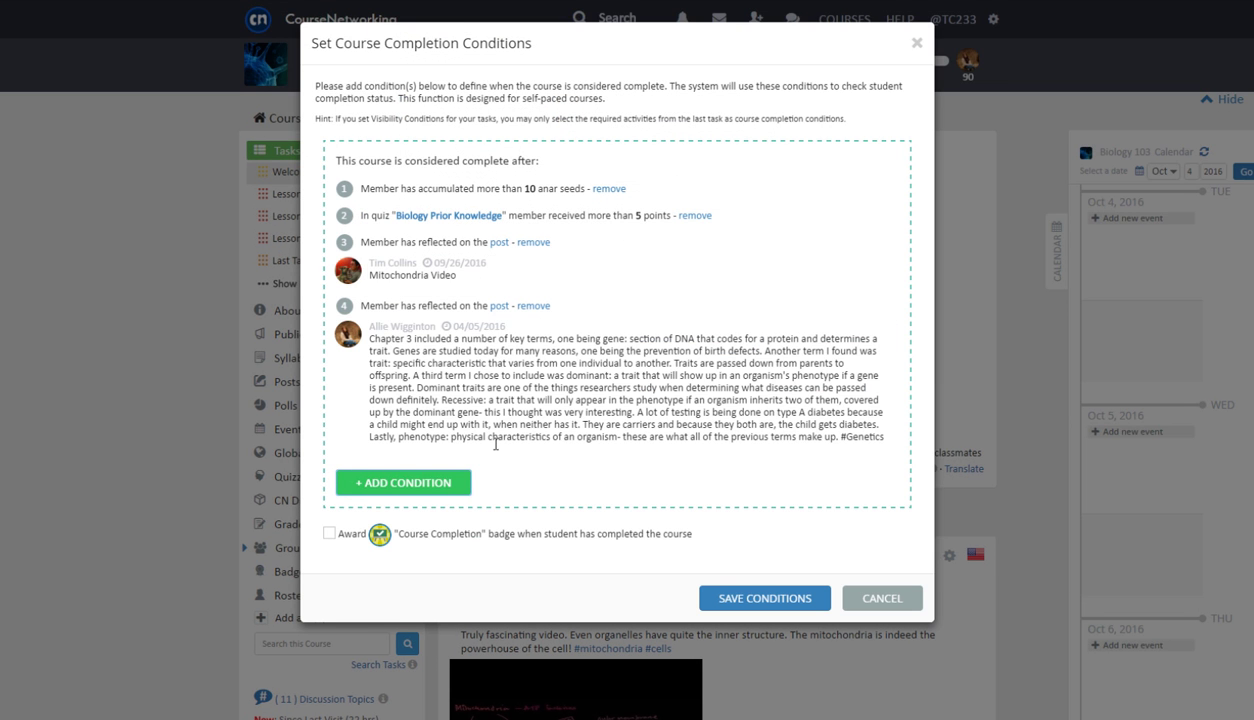
- Add a Research Paper Final submission condition, award the Course Completion badge, and save
{"action": "left_click", "coordinate": [418, 482]}
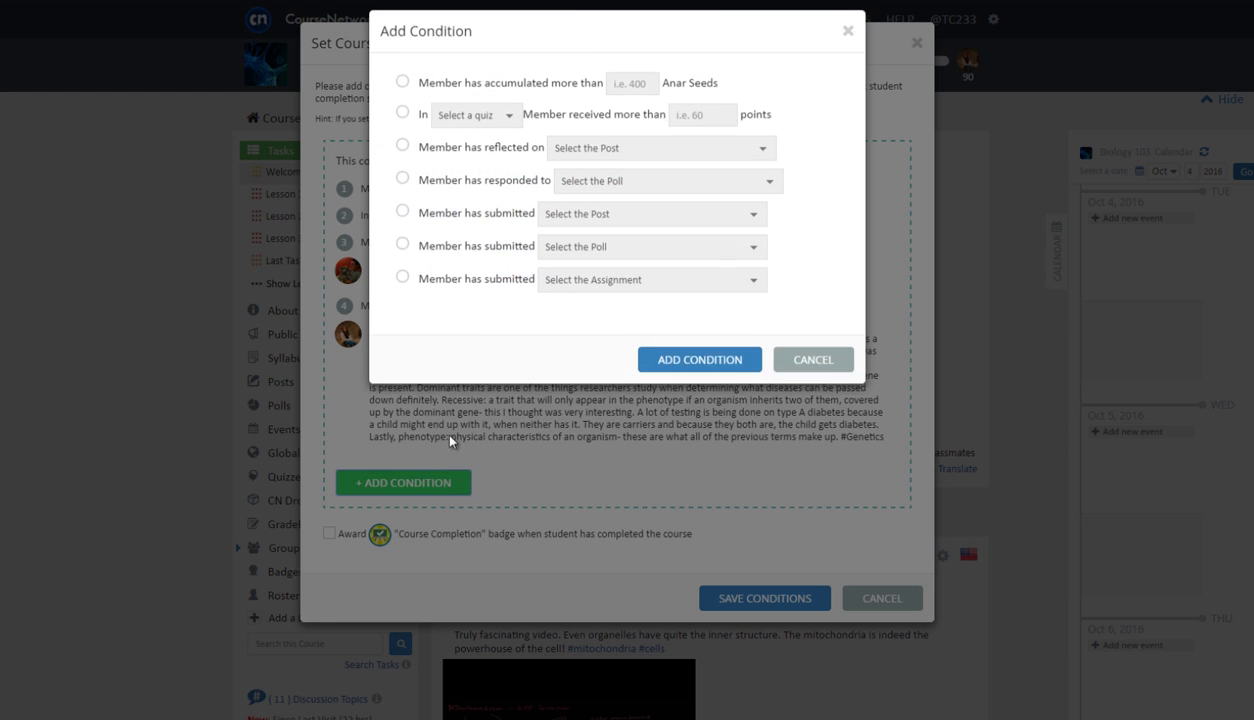
{"action": "left_click", "coordinate": [402, 289]}
{"action": "left_click", "coordinate": [597, 292]}
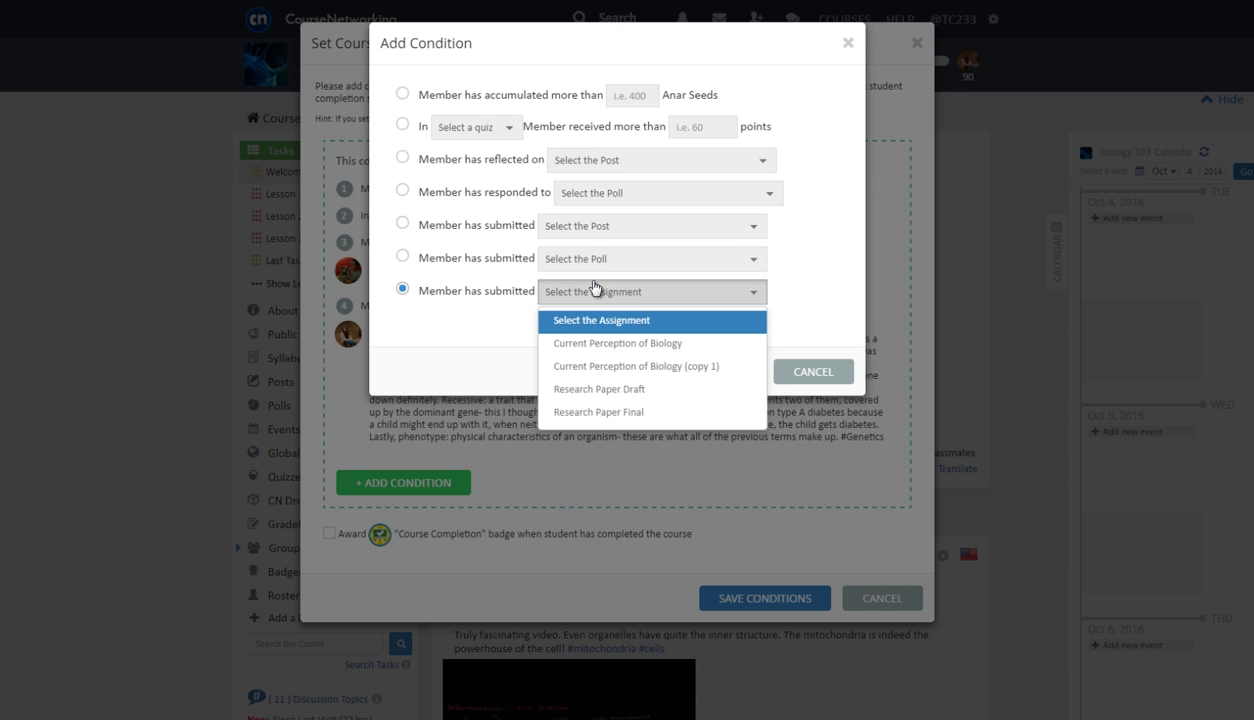
{"action": "left_click", "coordinate": [619, 415]}
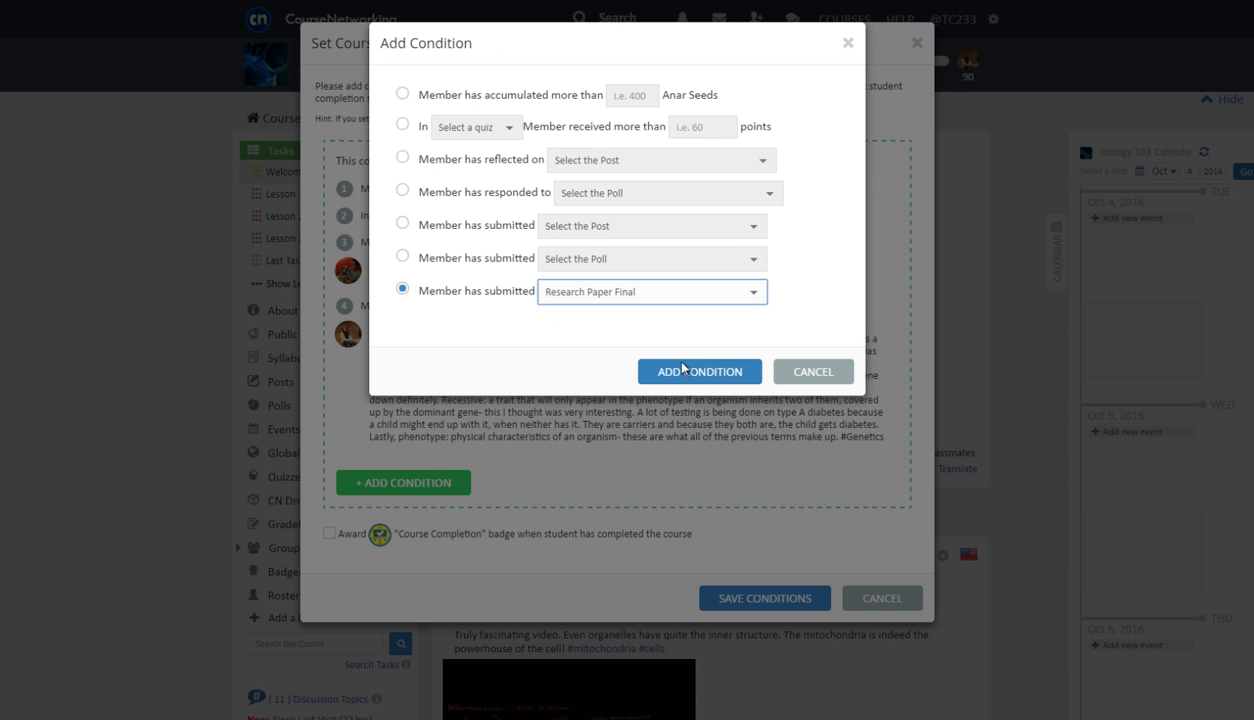
{"action": "left_click", "coordinate": [684, 368]}
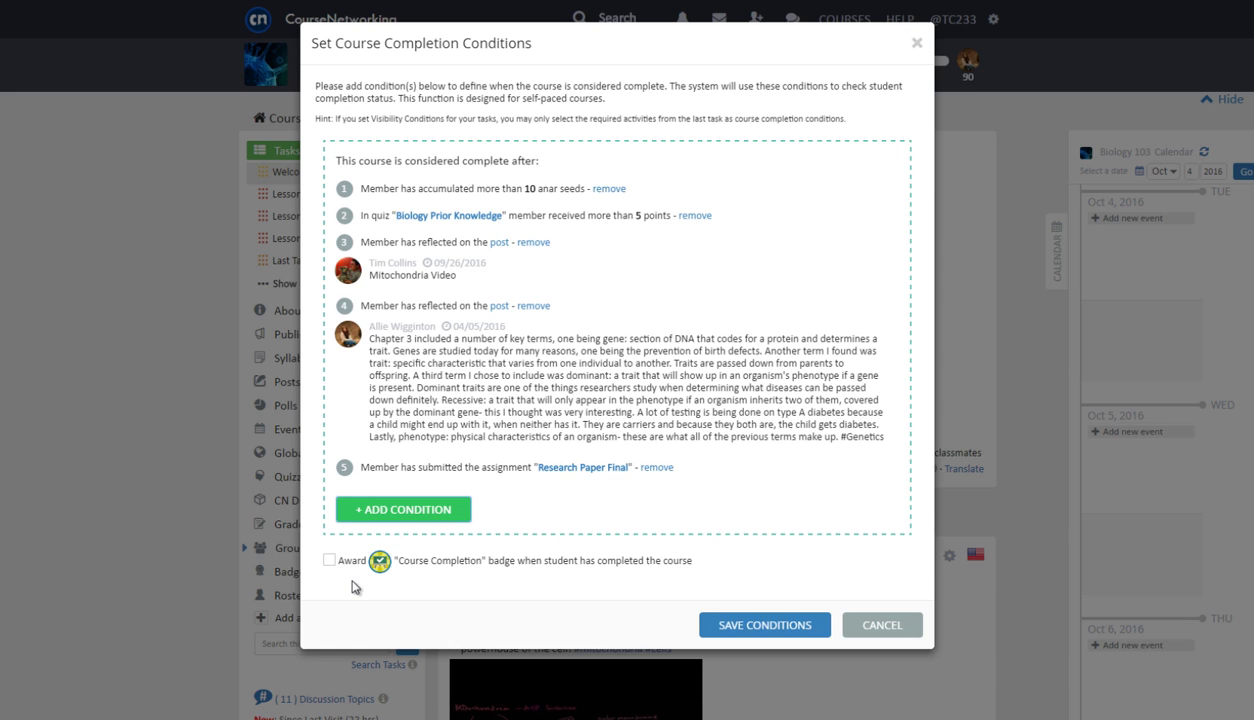
{"action": "left_click", "coordinate": [329, 561]}
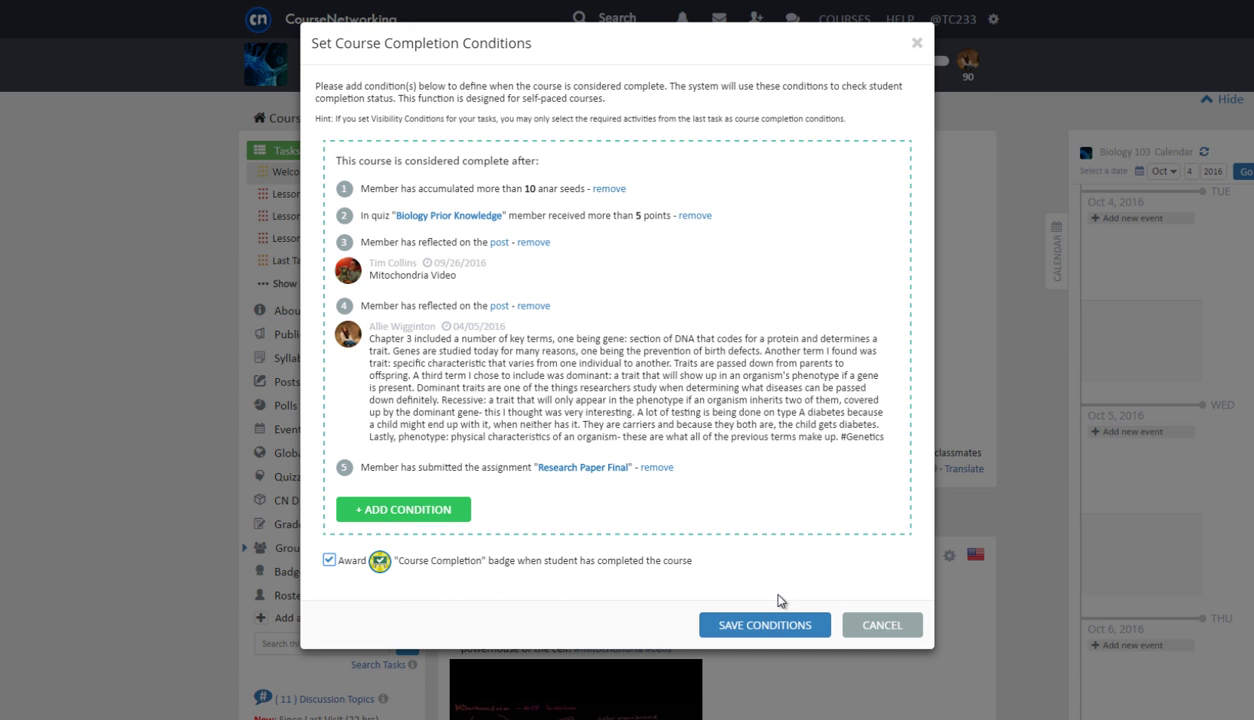
{"action": "left_click", "coordinate": [795, 625]}
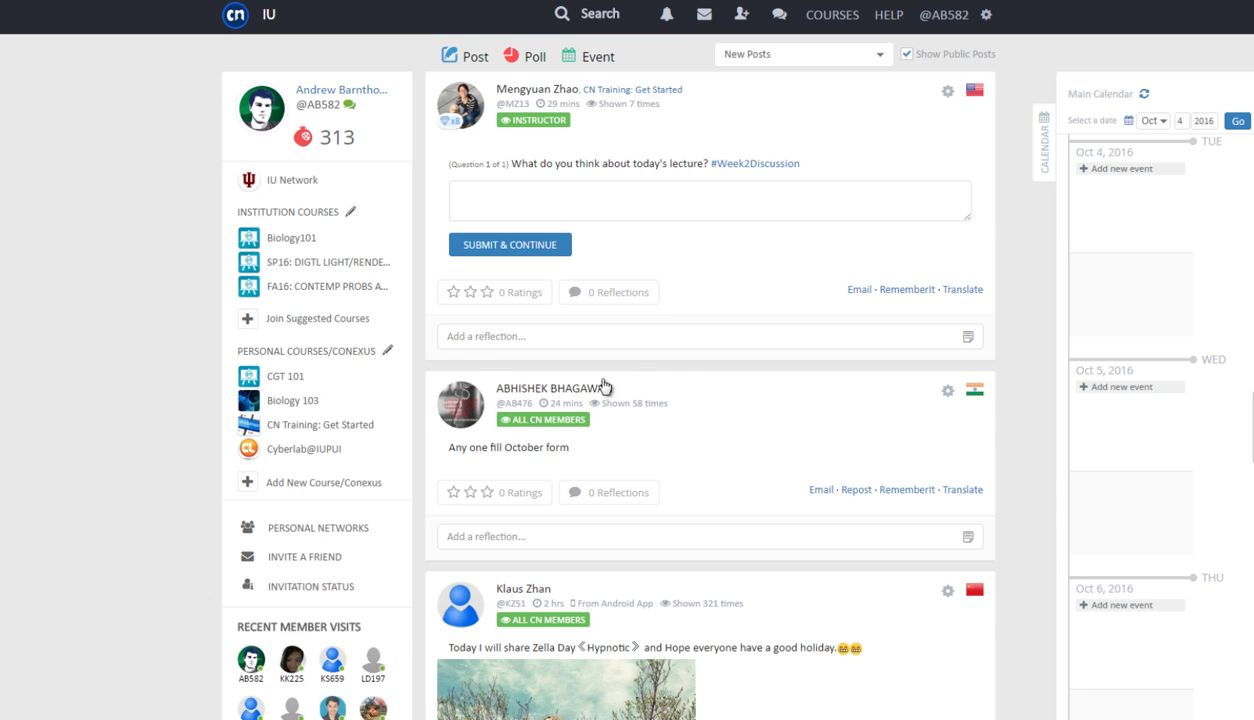
- Open Biology 103 as the student and claim completion to see unmet requirements
{"action": "left_click", "coordinate": [316, 401]}
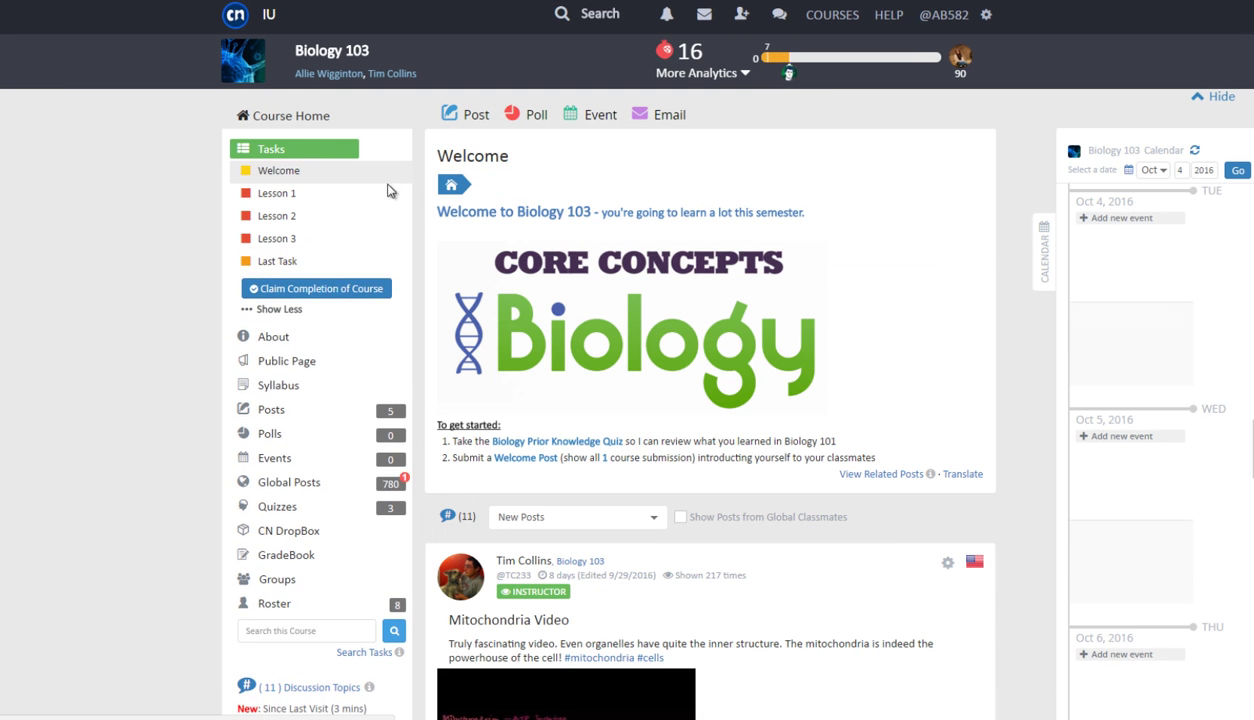
{"action": "left_click", "coordinate": [362, 291]}
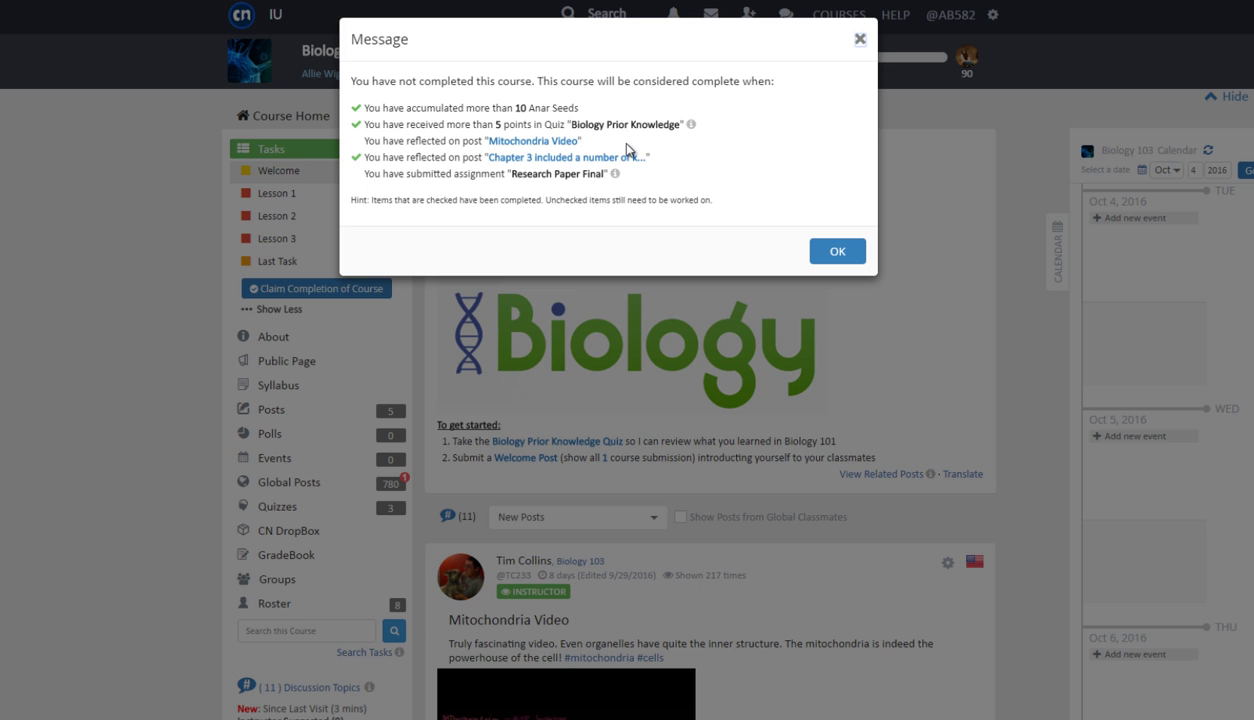
- Reflect on the Mitochondria Video with 'Quite the interesting video I must say!'
{"action": "left_click", "coordinate": [562, 150]}
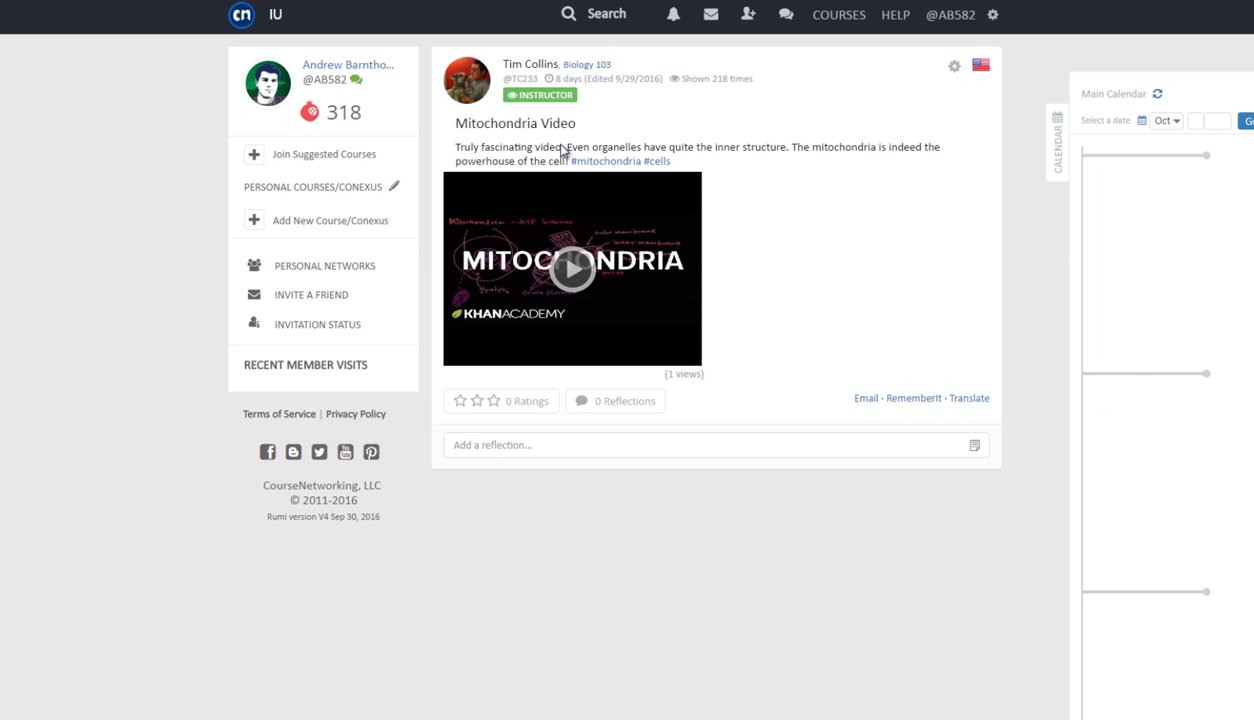
{"action": "left_click", "coordinate": [695, 445]}
{"action": "type", "text": "Quite the interesting video I must say!"}
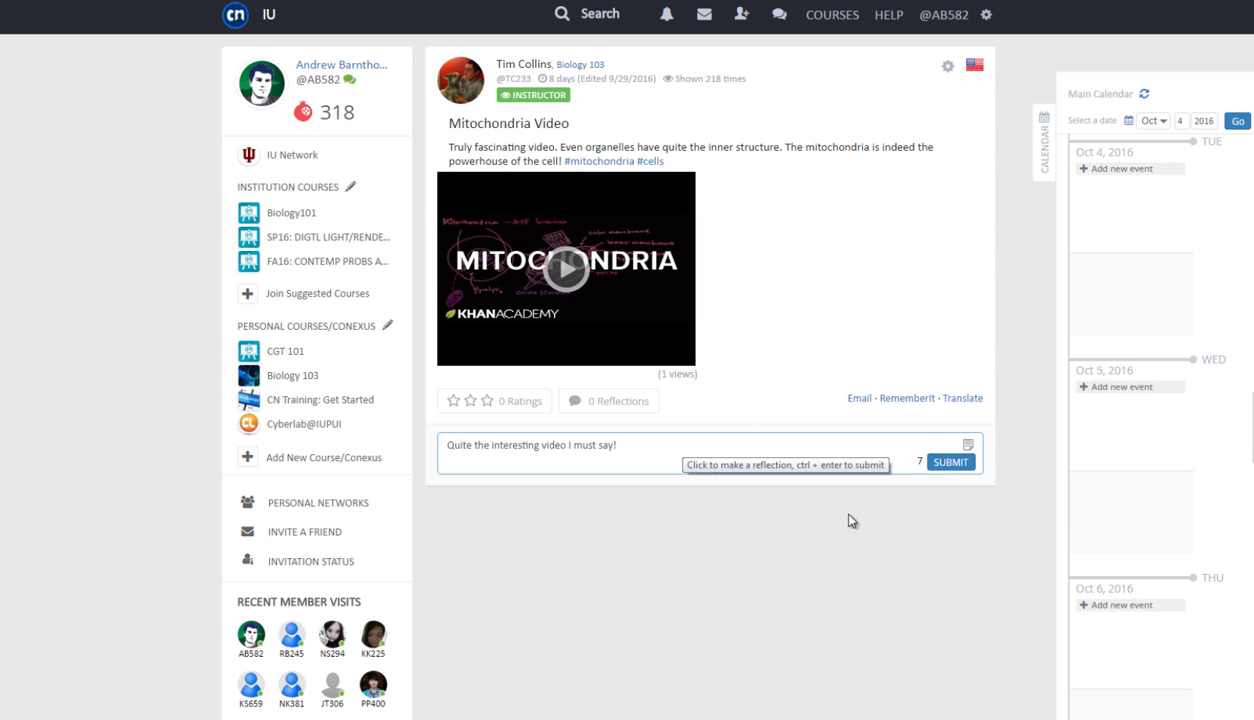
{"action": "left_click", "coordinate": [952, 463]}
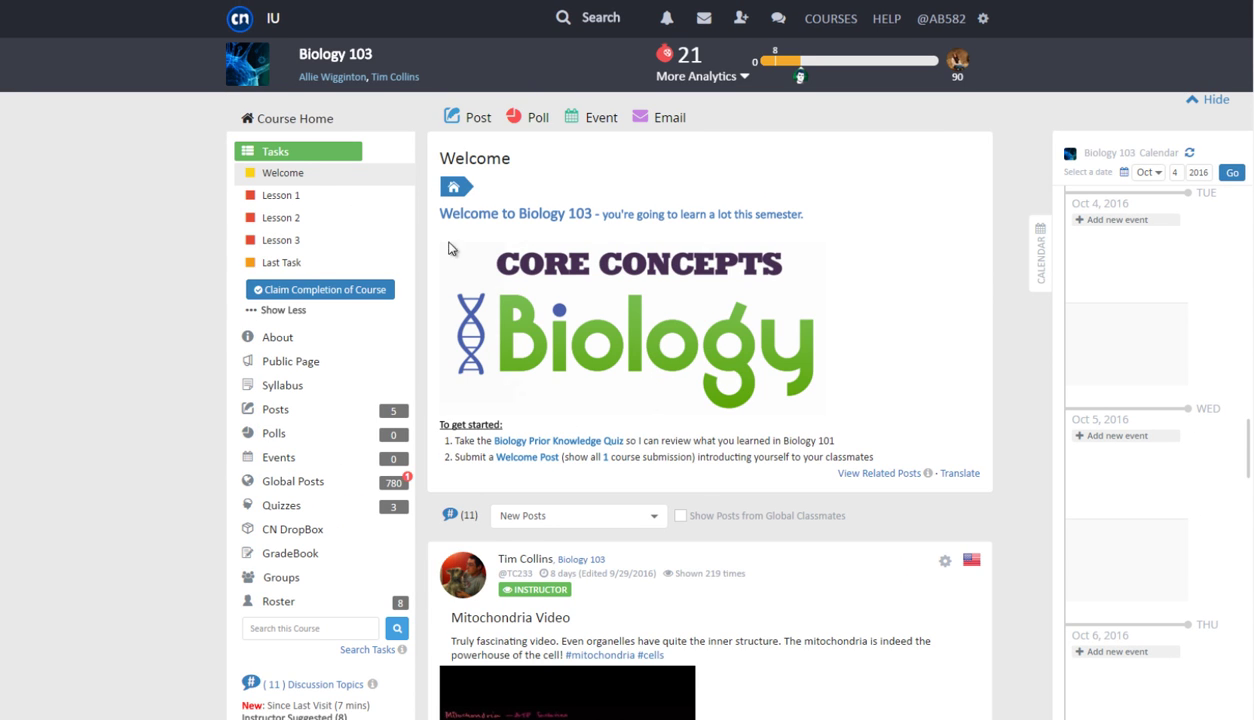
- Upload and submit the Research Paper Final document for Biology 103's Last Task
{"action": "left_click", "coordinate": [283, 263]}
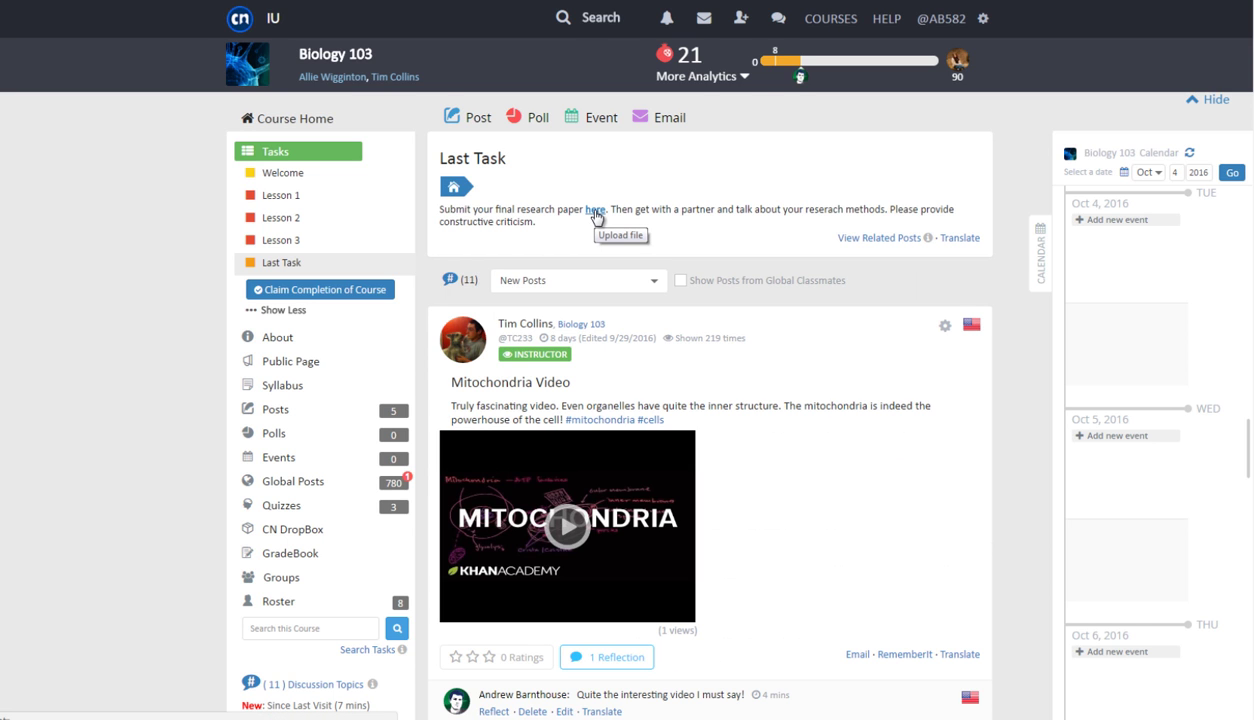
{"action": "left_click", "coordinate": [595, 216]}
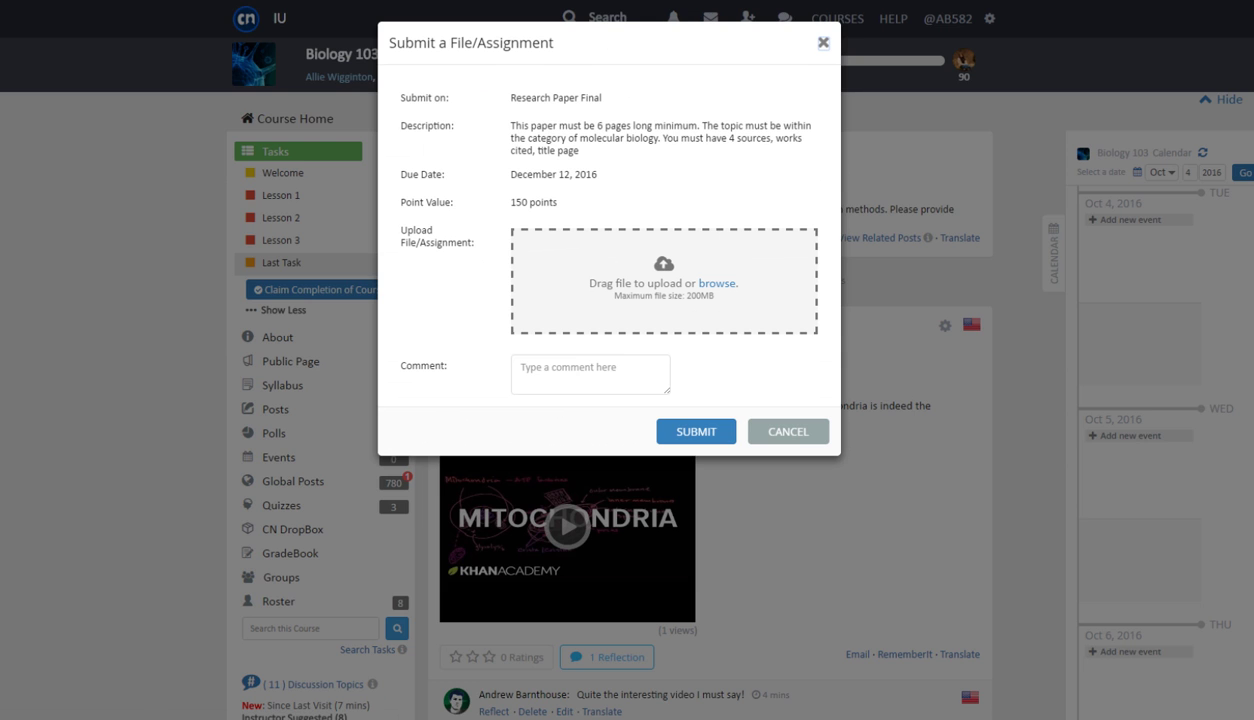
{"action": "mouse_move", "coordinate": [86, 719]}
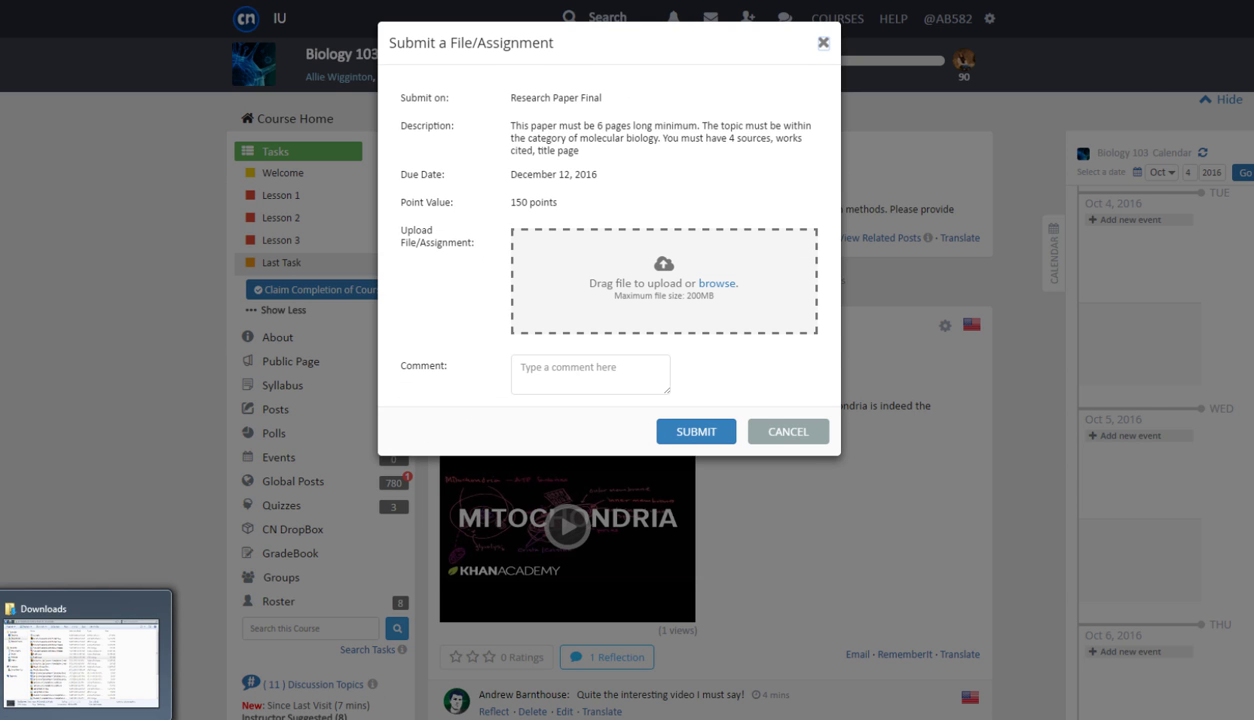
{"action": "left_click", "coordinate": [80, 655]}
{"action": "left_click", "coordinate": [398, 282]}
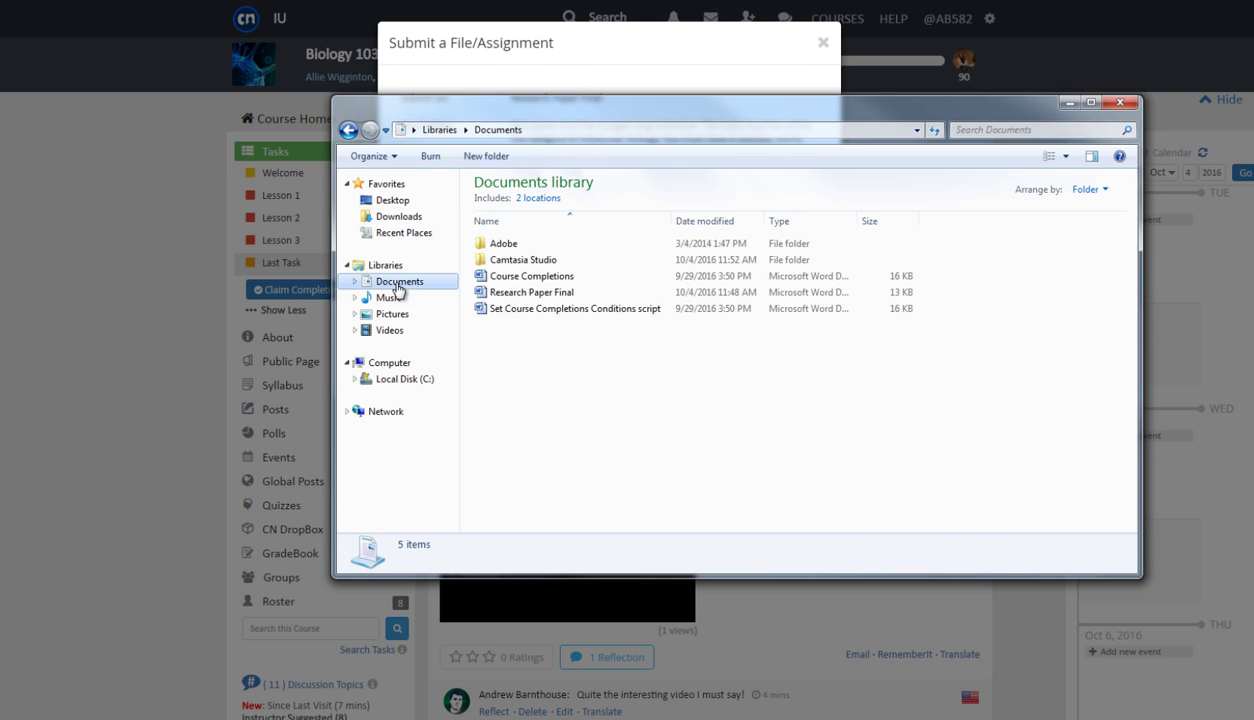
{"action": "left_click_drag", "start_coordinate": [531, 292], "coordinate": [620, 270]}
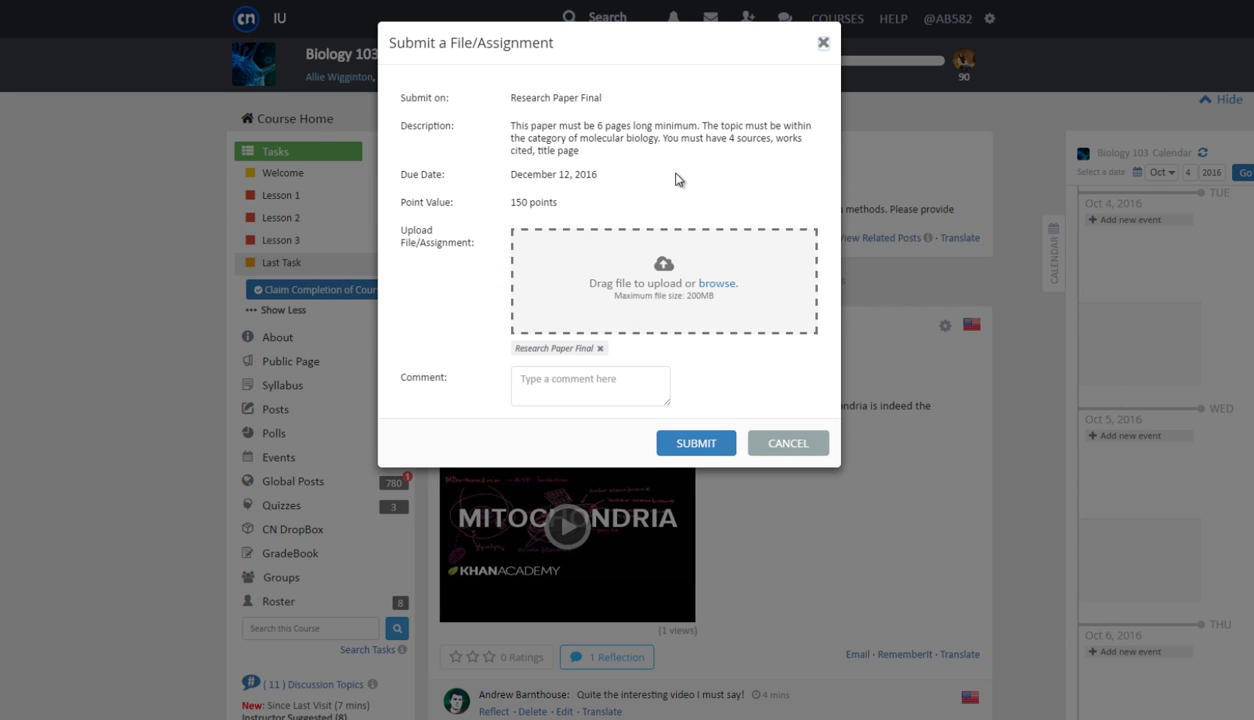
{"action": "left_click", "coordinate": [692, 442]}
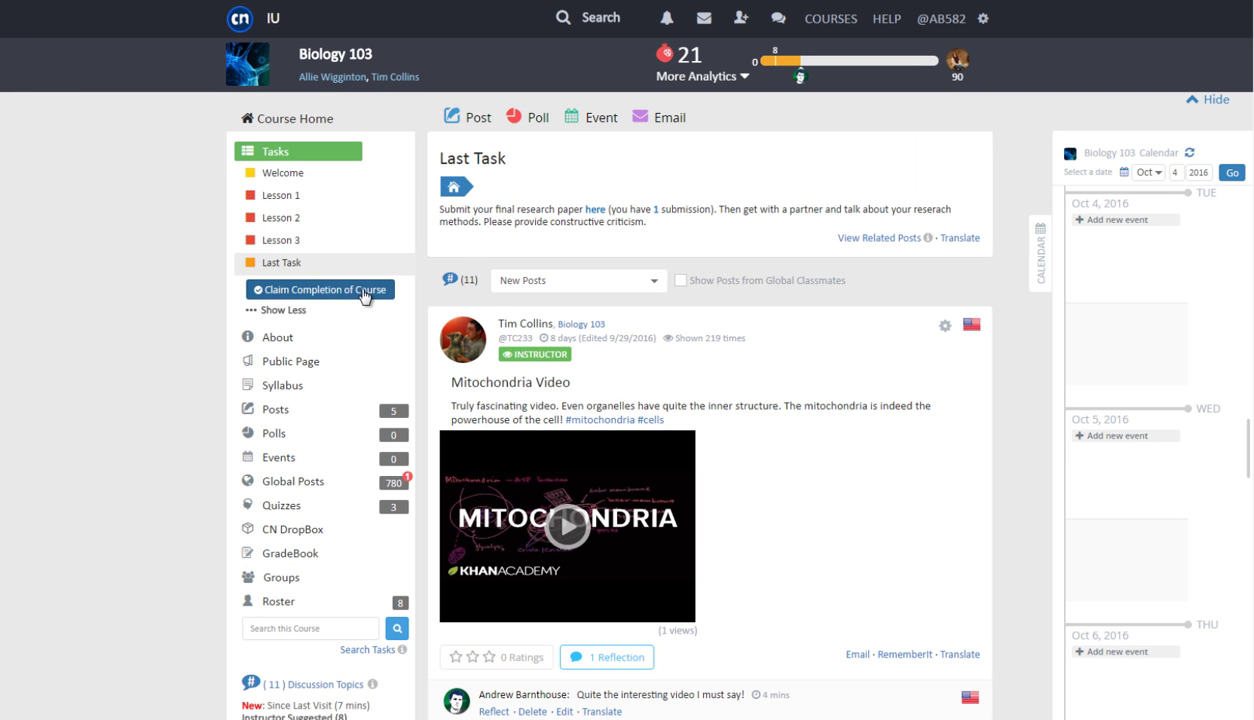
- Claim completion of Biology 103 and close the congratulations message
{"action": "left_click", "coordinate": [365, 292]}
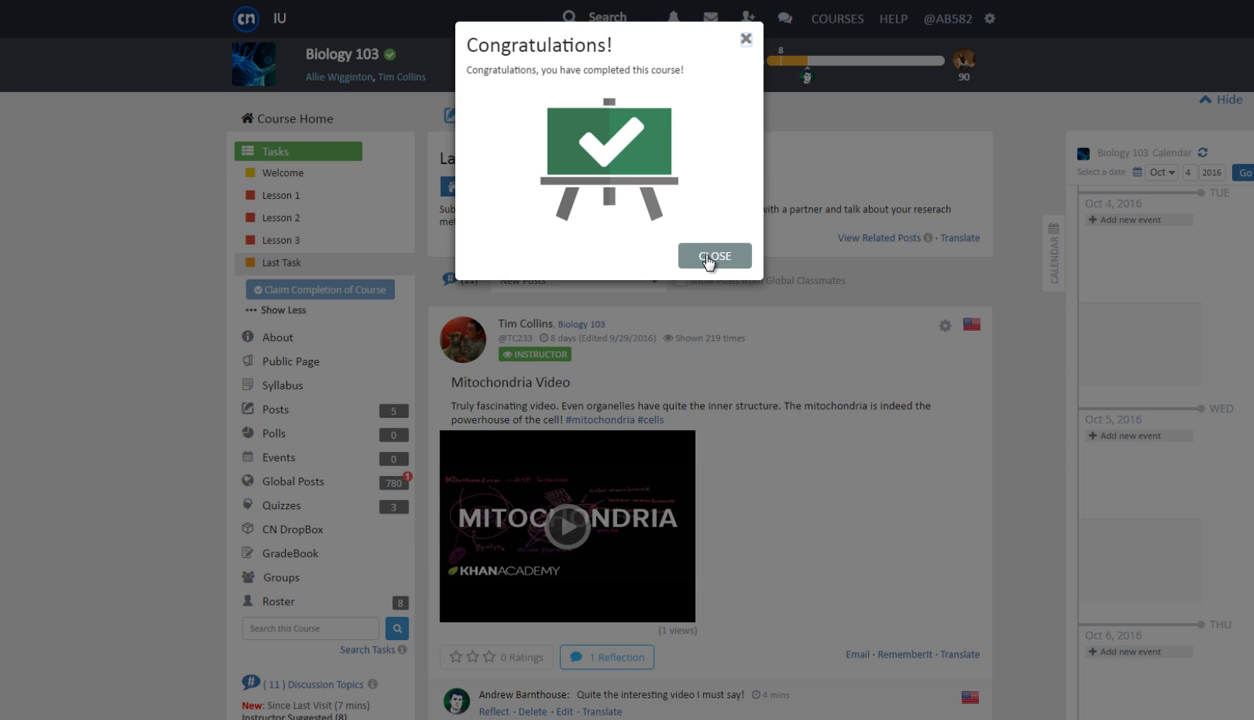
{"action": "left_click", "coordinate": [710, 258]}
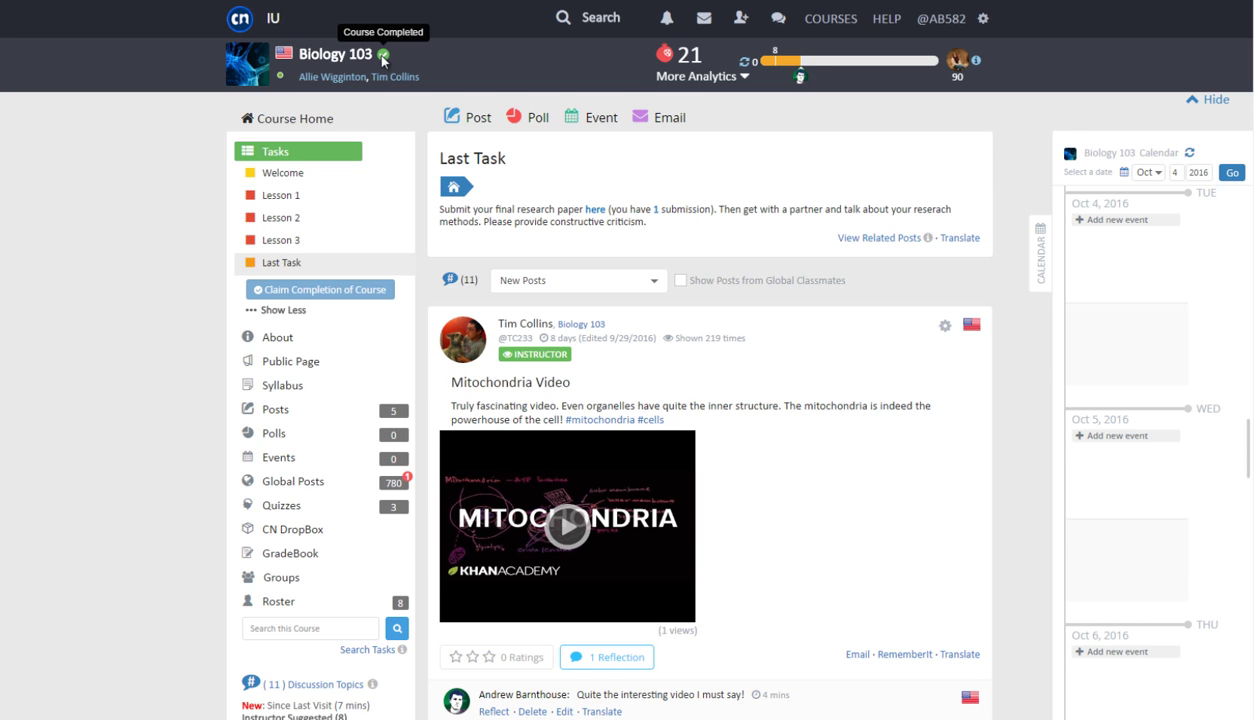
- Open the badge award notification to view the Course Completion badge and its share options
{"action": "left_click", "coordinate": [666, 19]}
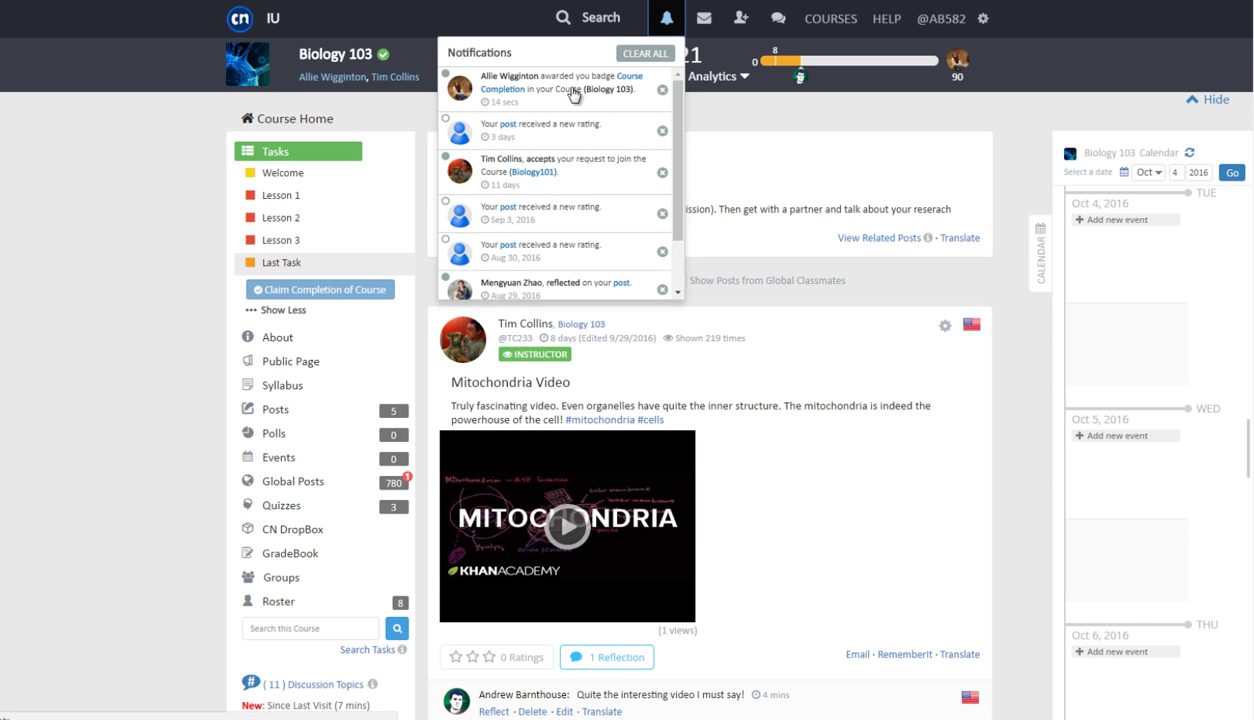
{"action": "left_click", "coordinate": [573, 93]}
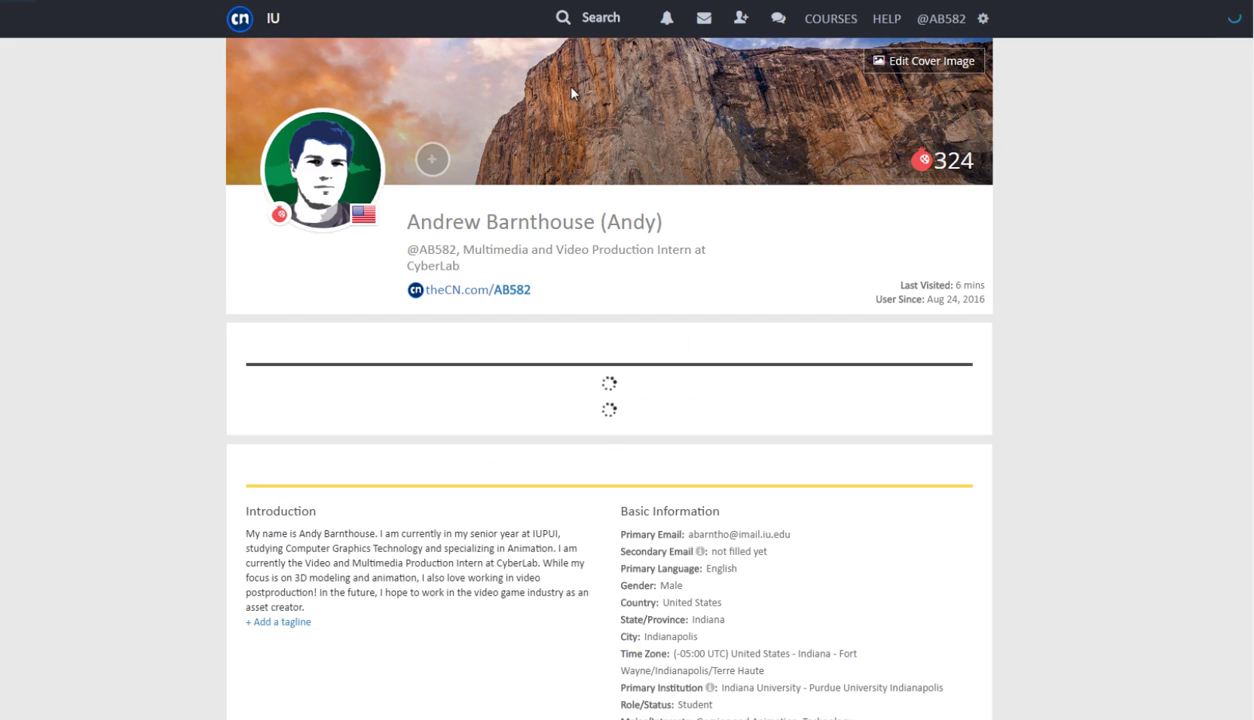
{"action": "scroll", "coordinate": [573, 93], "scroll_direction": "down", "scroll_amount": 1}
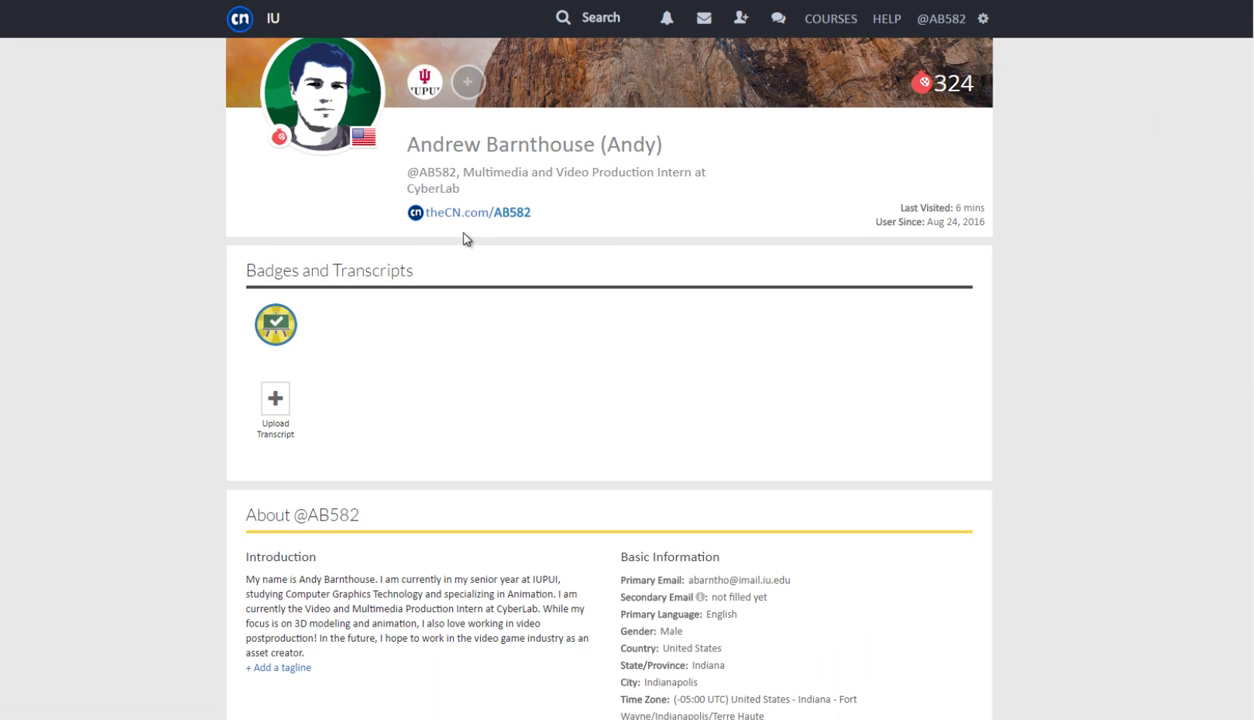
{"action": "mouse_move", "coordinate": [264, 322]}
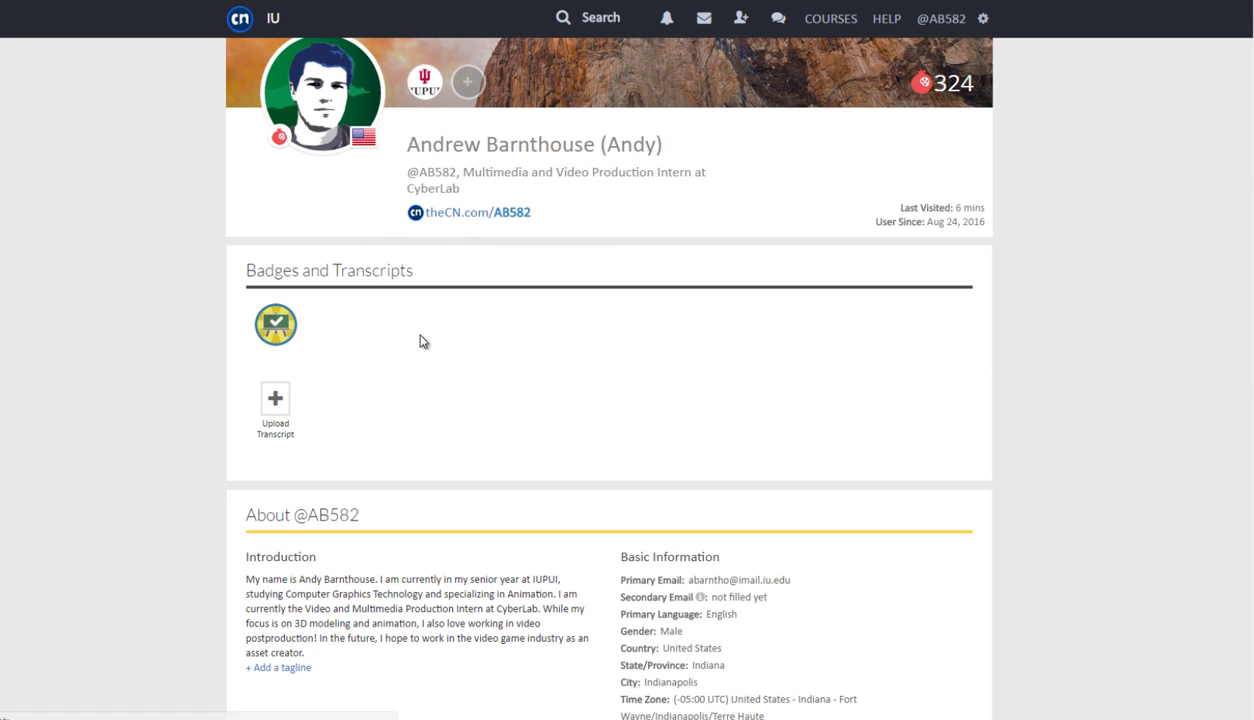
{"action": "mouse_move", "coordinate": [290, 340]}
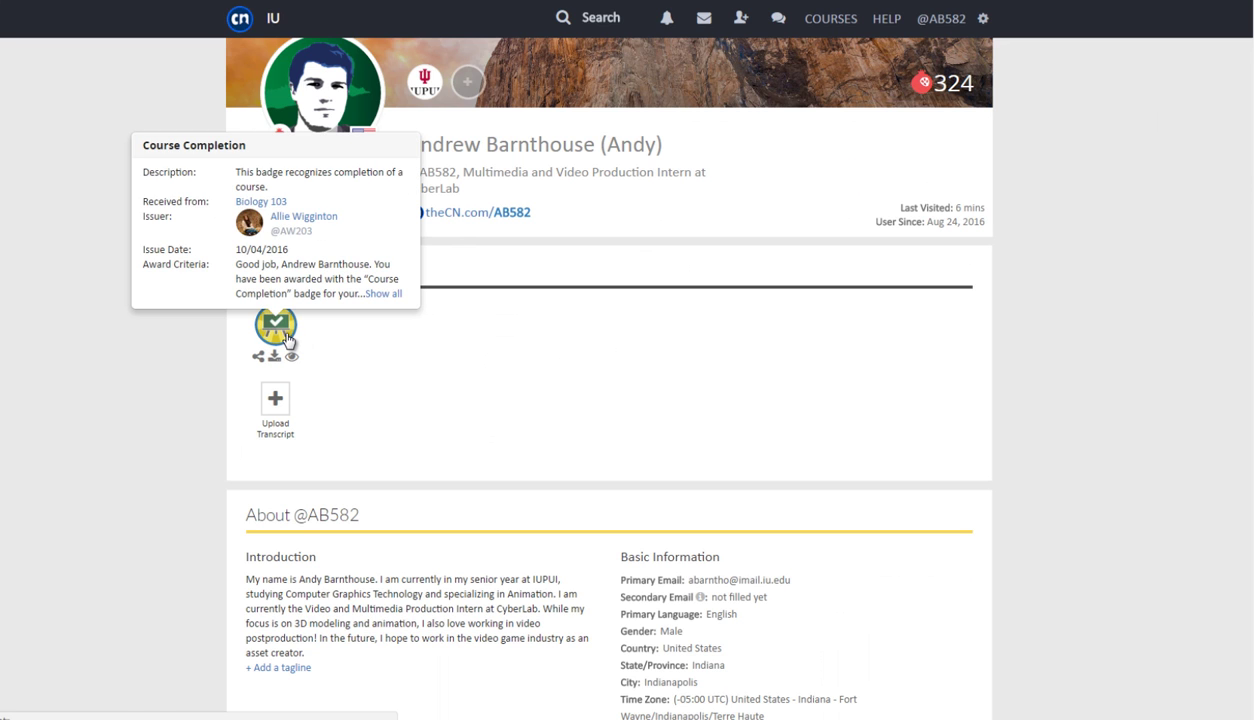
{"action": "left_click", "coordinate": [258, 356]}
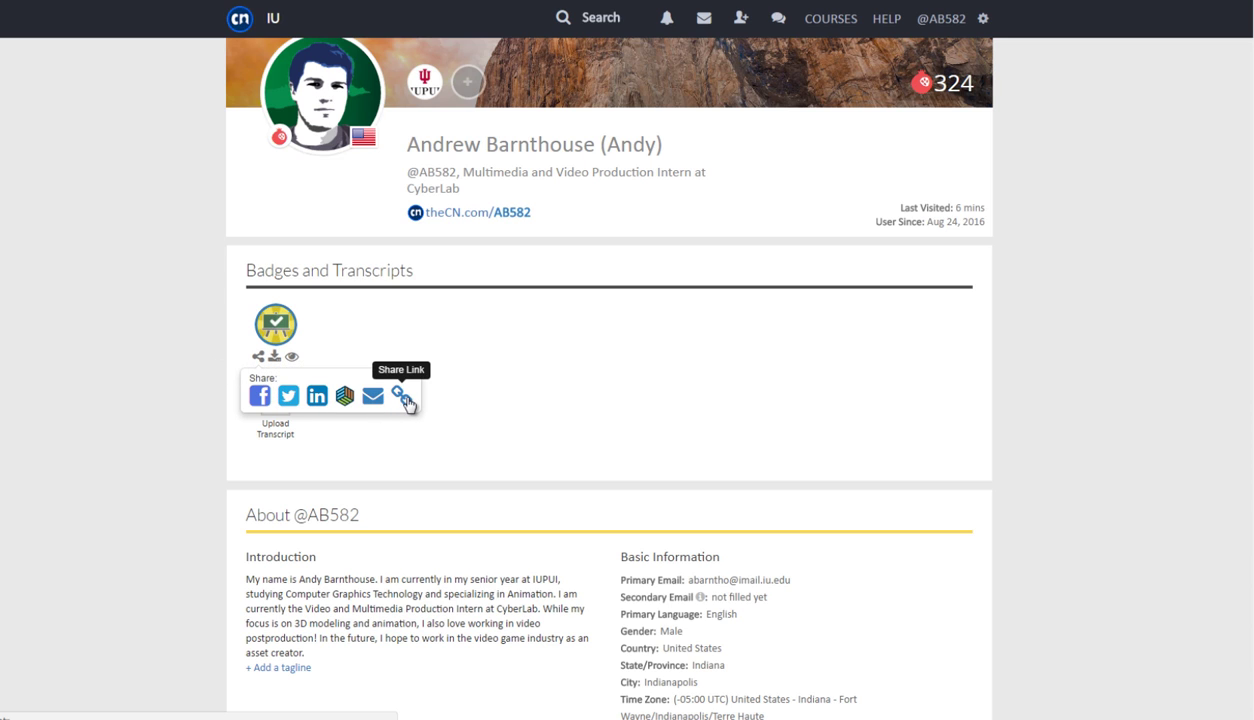
{"action": "left_click", "coordinate": [1128, 400]}
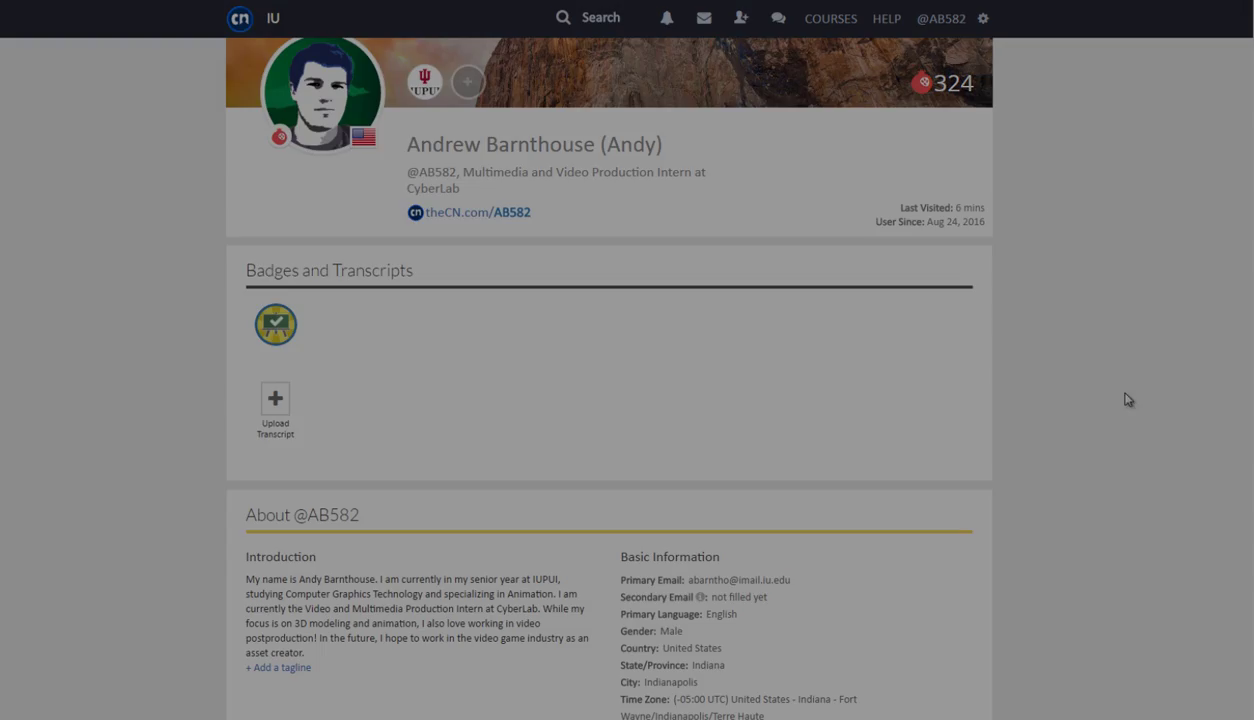